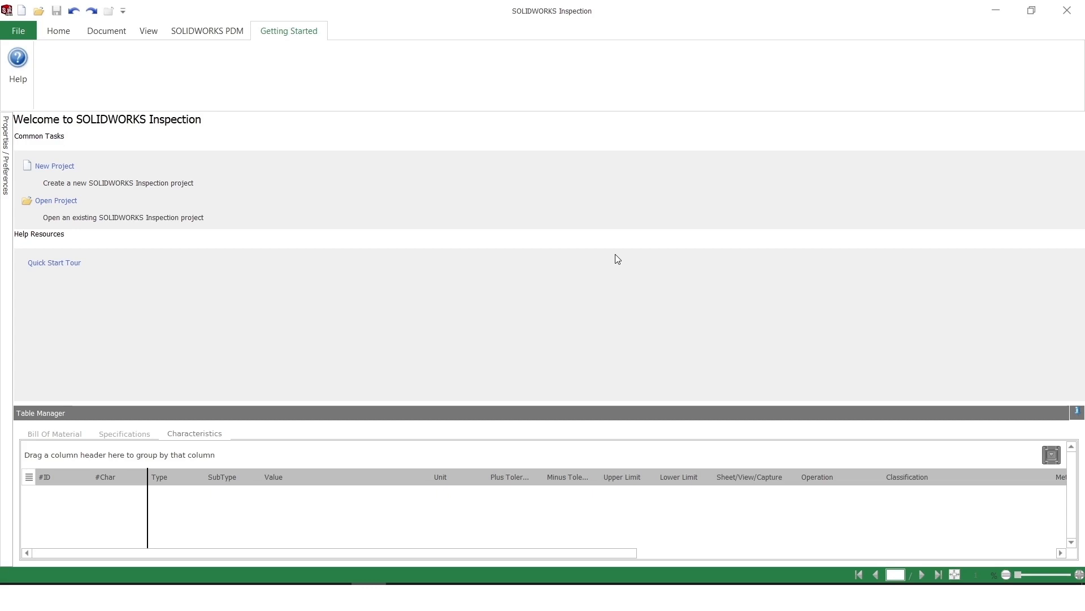
# Start the OCR Editor and add the drawing Lower Plate - Test New Font.PDF from the Add-In folder.
pyautogui.click(14, 35)
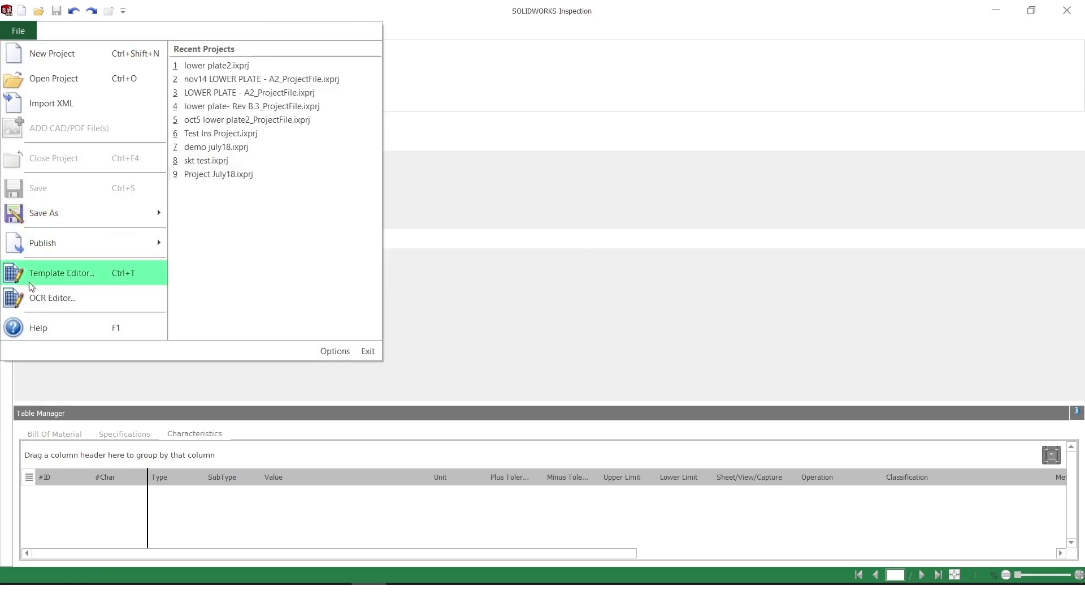
pyautogui.click(35, 299)
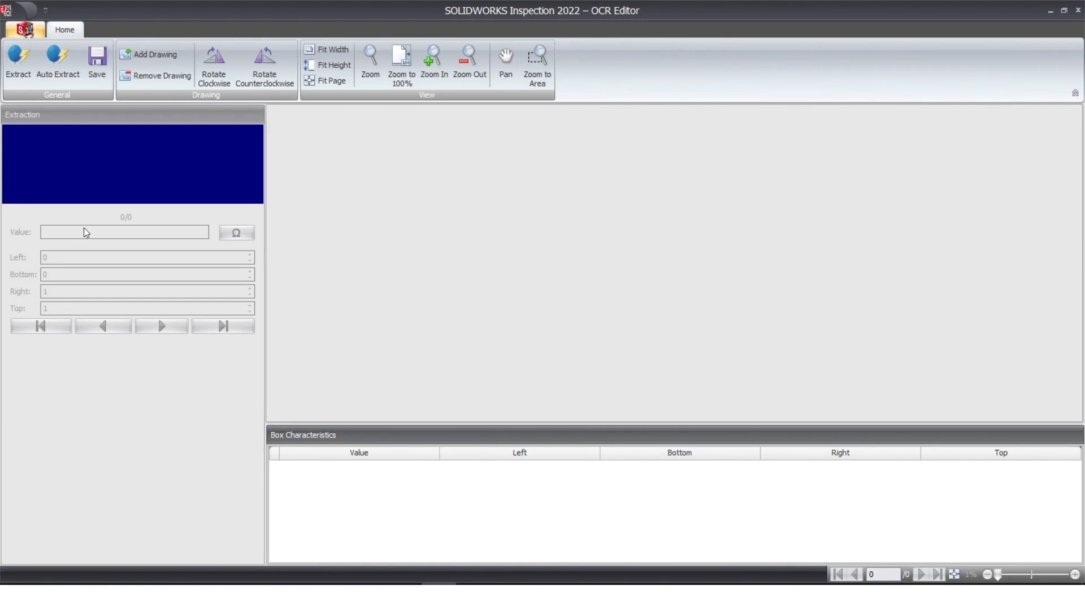
pyautogui.click(142, 56)
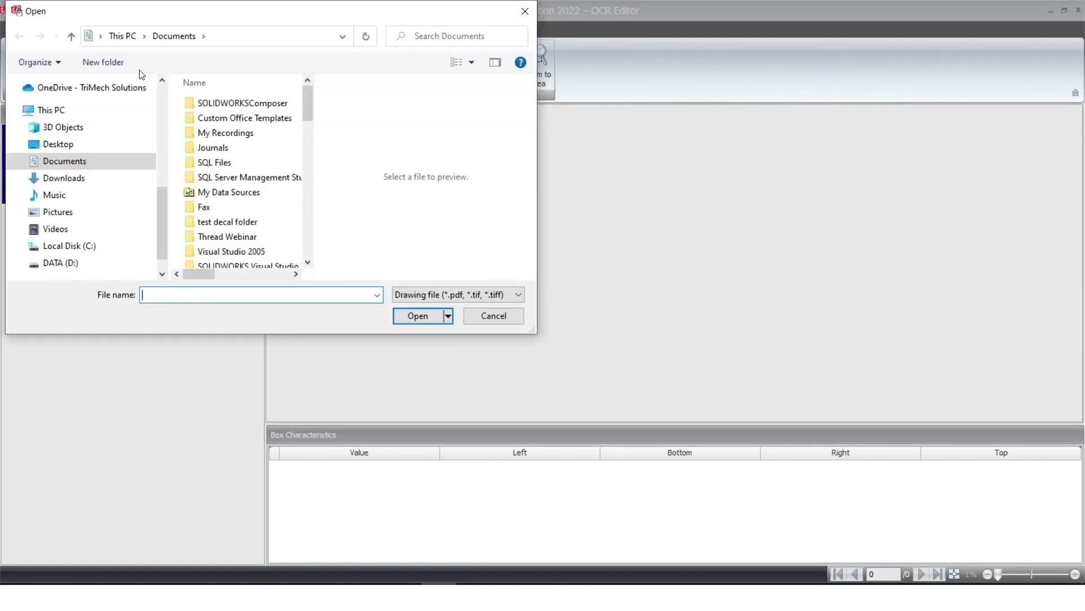
pyautogui.scroll(2, 74, 157)
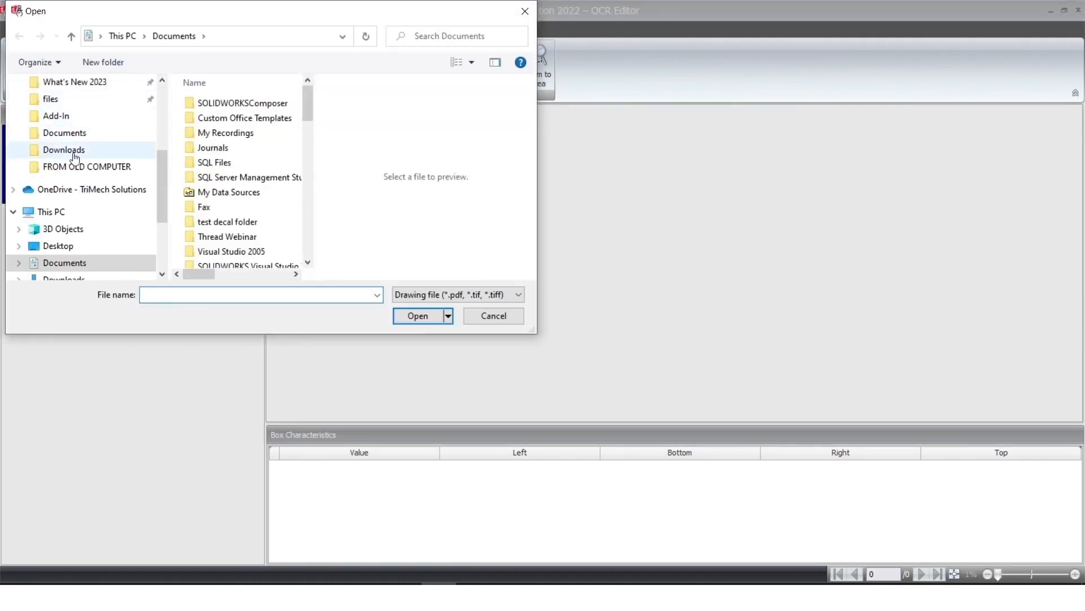
pyautogui.click(54, 116)
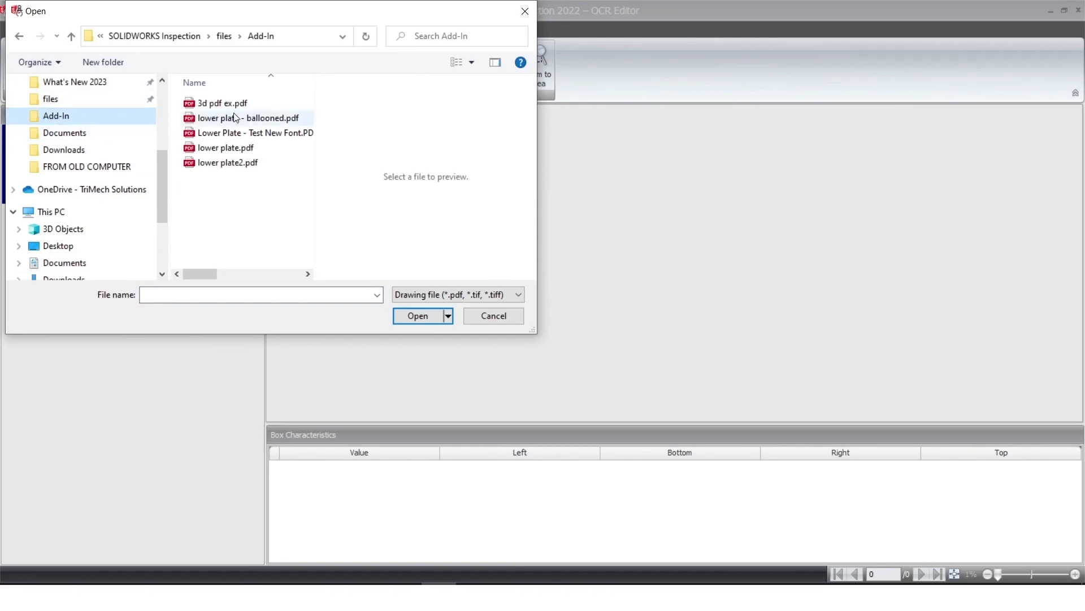
pyautogui.click(258, 132)
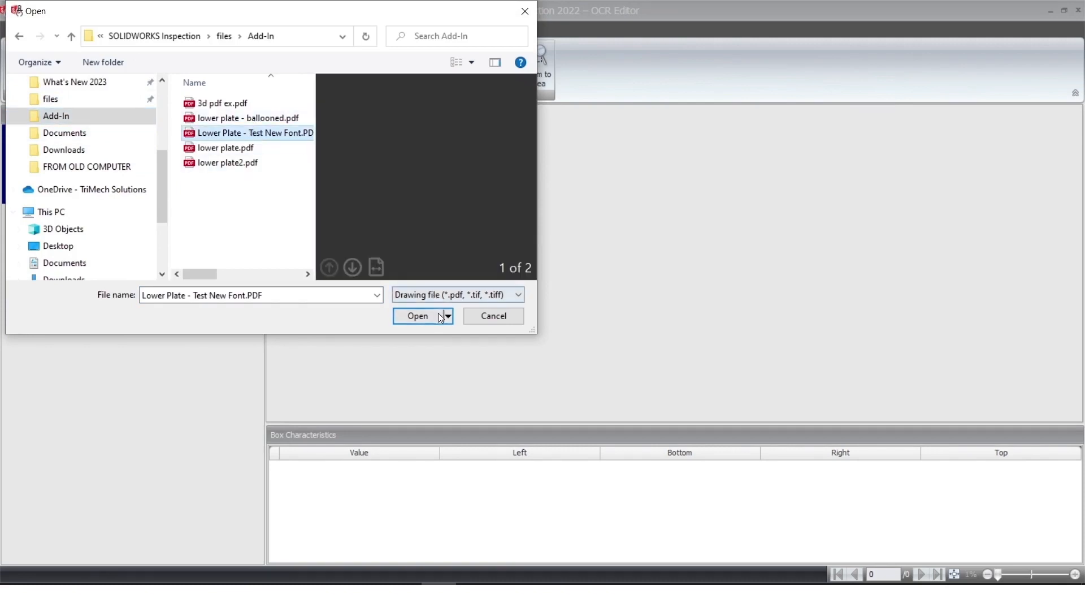
pyautogui.click(419, 315)
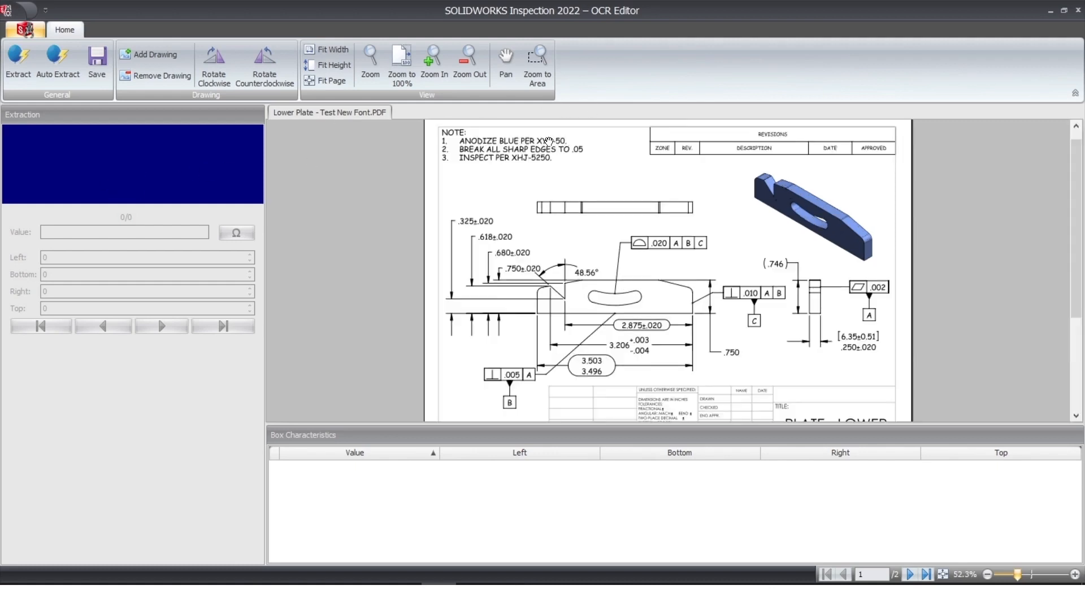
# Extract the single character 5 from the value .05 in drawing note 2.
pyautogui.scroll(6, 562, 143)
pyautogui.scroll(4, 528, 139)
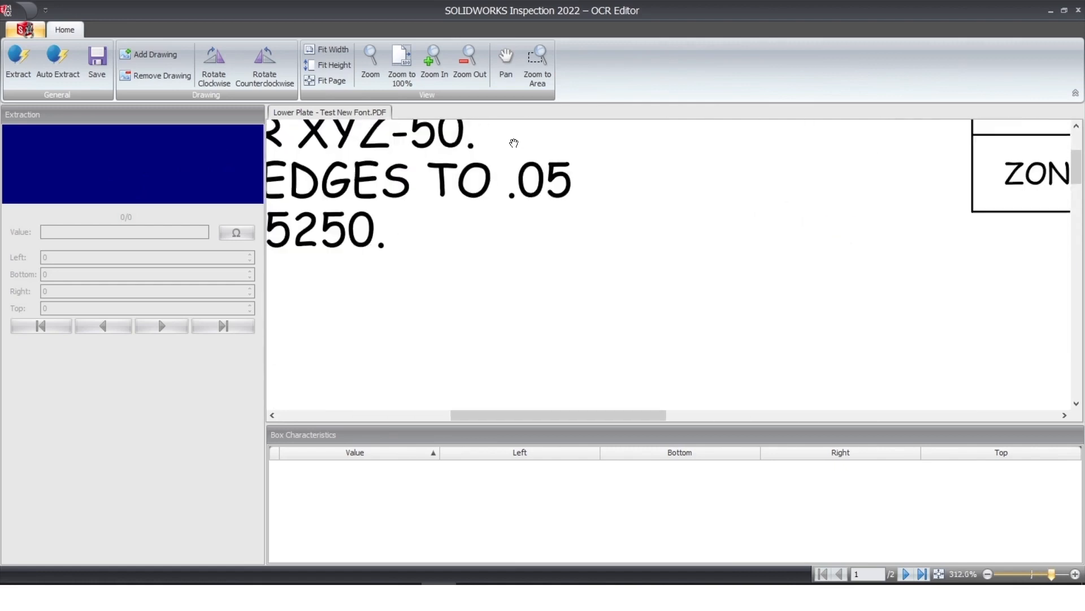
pyautogui.click(16, 69)
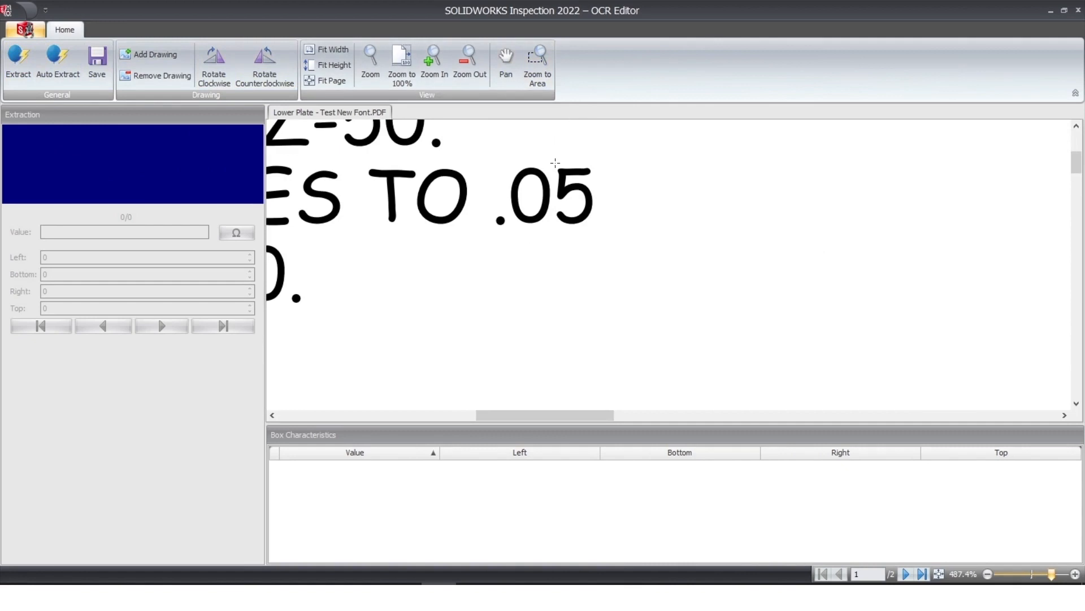
pyautogui.moveTo(555, 163); pyautogui.dragTo(594, 229)
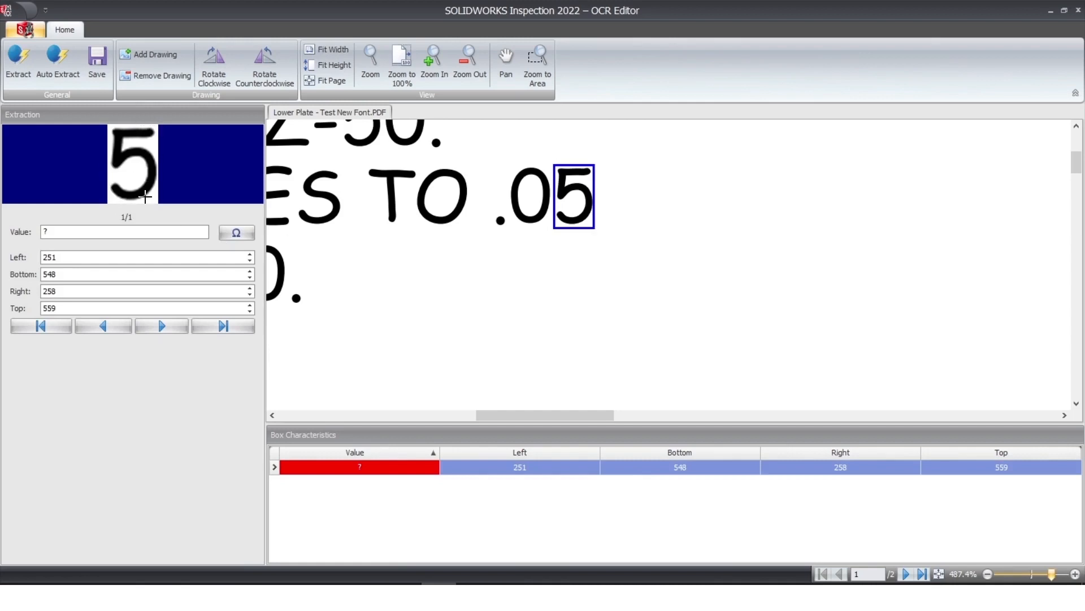
# Replace the unrecognized value of the extracted character with 5.
pyautogui.press('ctrl')
pyautogui.click(62, 233)
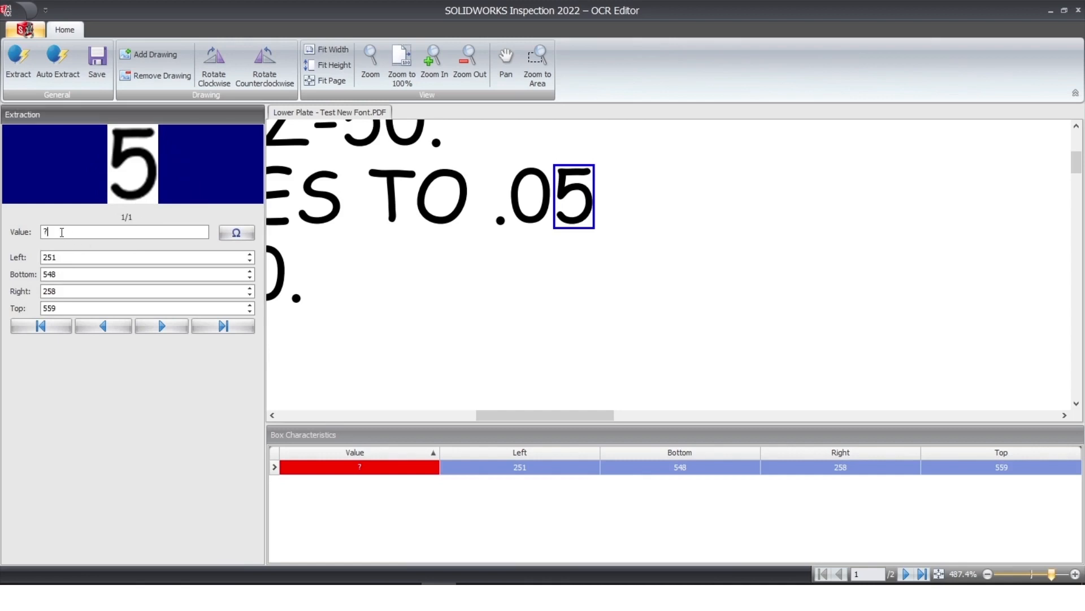
pyautogui.press('ctrl')
pyautogui.press('ctrl')
pyautogui.press('BackSpace')
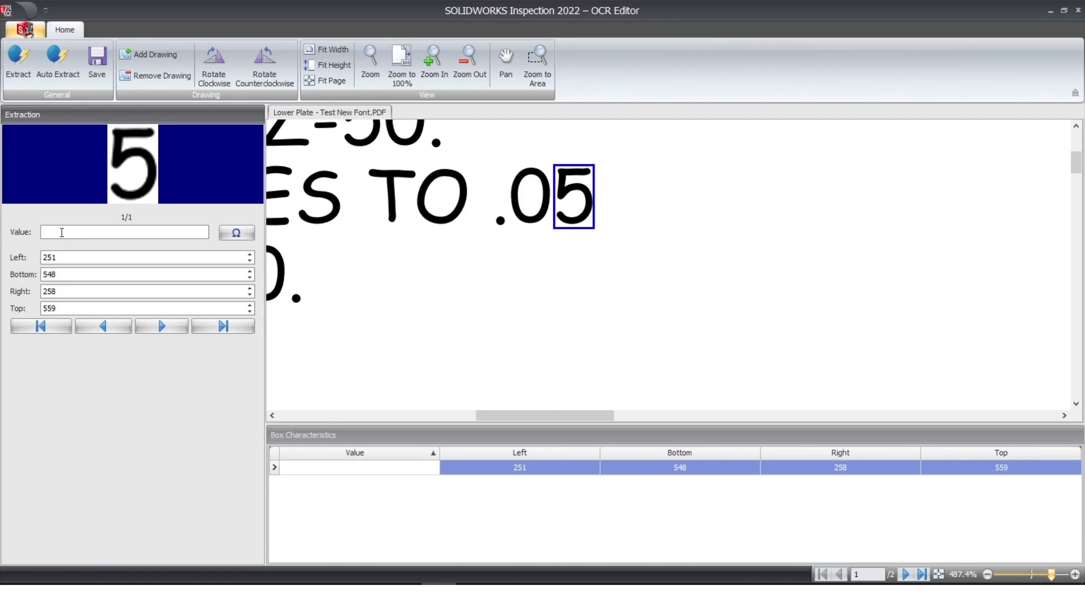
pyautogui.write('5')
# Extract all the characters of the word ANODIZE in drawing note 1.
pyautogui.scroll(2, 466, 254)
pyautogui.scroll(-7, 465, 255)
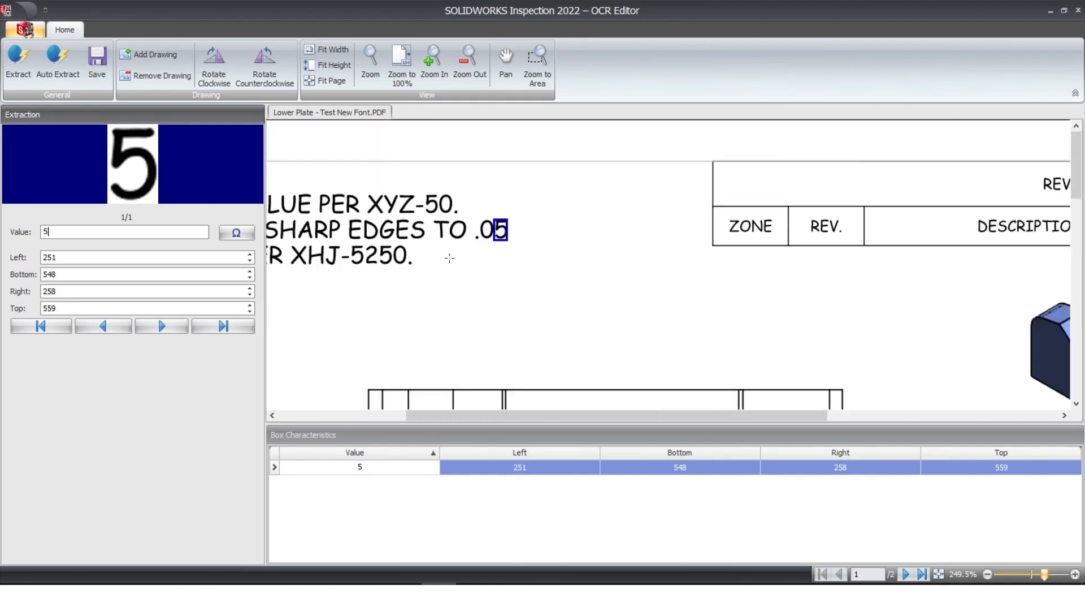
pyautogui.scroll(-4, 449, 258)
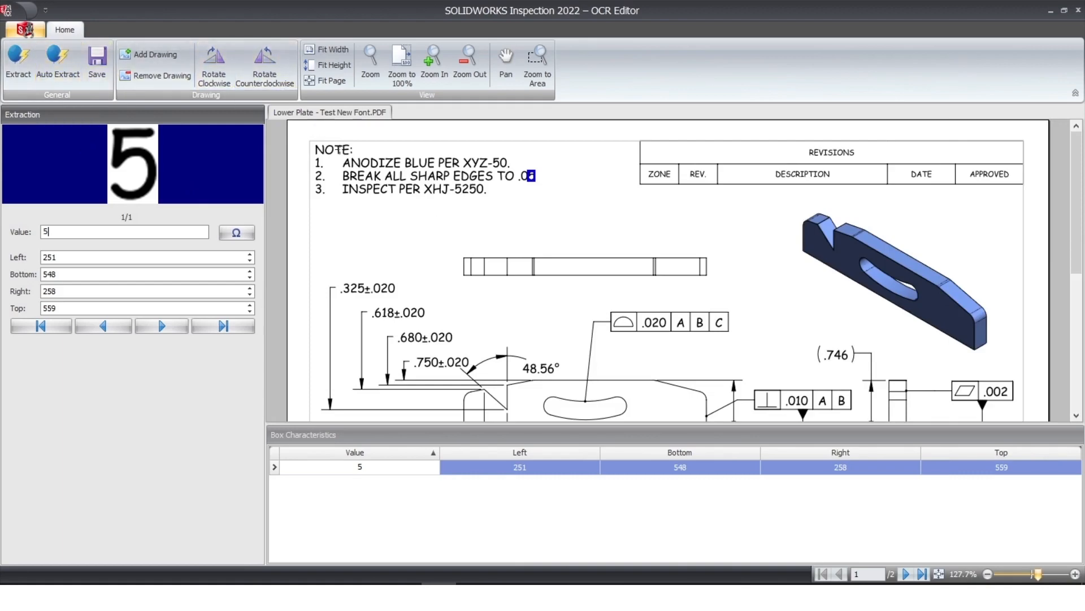
pyautogui.scroll(2, 340, 152)
pyautogui.scroll(4, 338, 152)
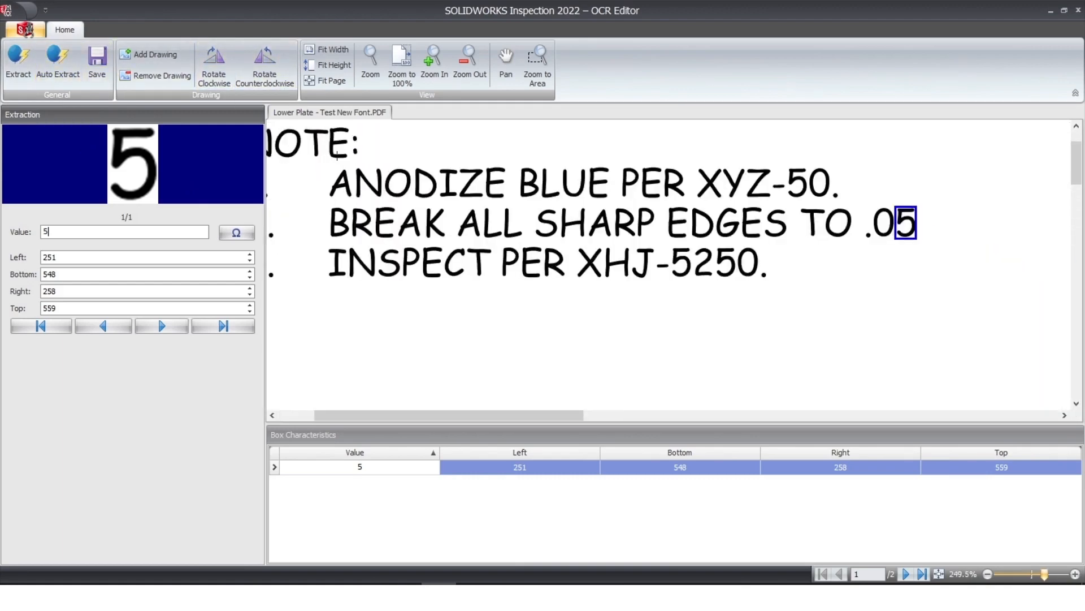
pyautogui.scroll(-1, 337, 155)
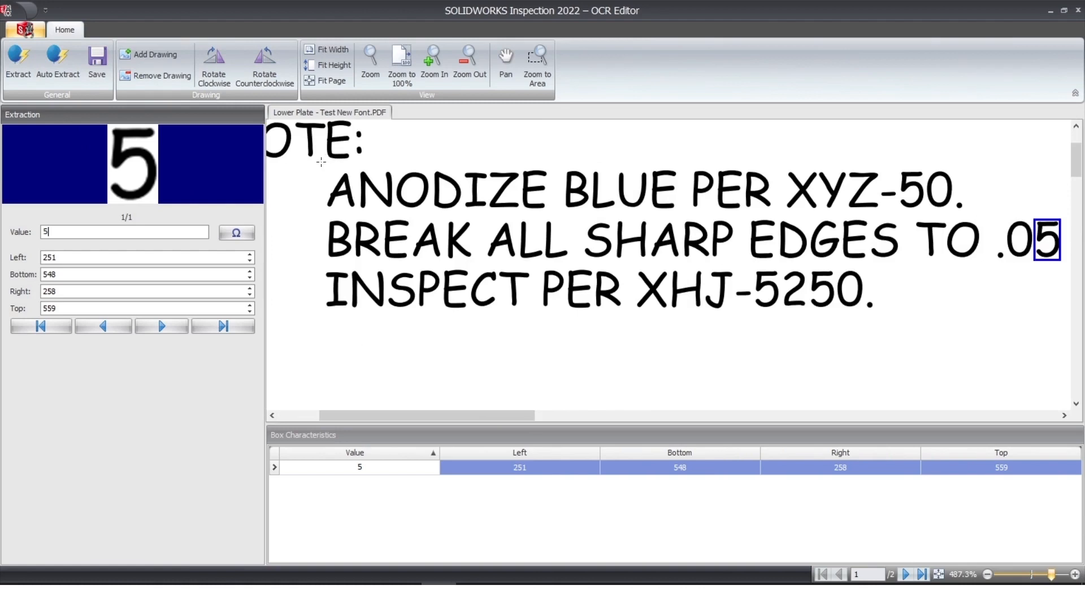
pyautogui.moveTo(326, 168)
pyautogui.mouseDown()
pyautogui.moveTo(439, 208)
pyautogui.moveTo(551, 213)
pyautogui.mouseUp()
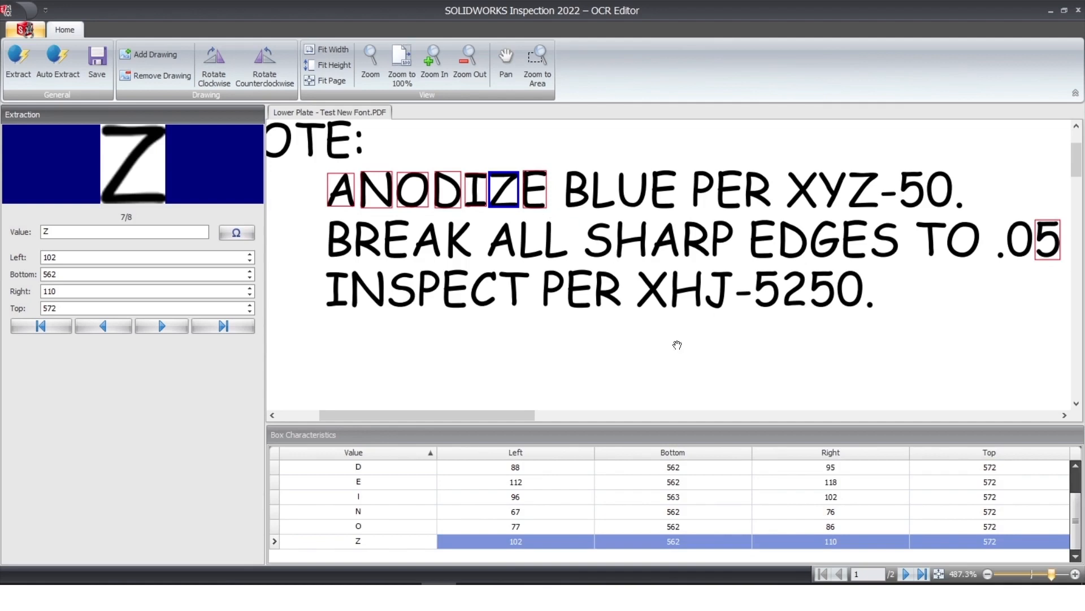
# Review the characters extracted from ANODIZE in the temporarily enlarged Box Characteristics table.
pyautogui.moveTo(579, 424)
pyautogui.mouseDown()
pyautogui.moveTo(586, 303)
pyautogui.moveTo(606, 242)
pyautogui.mouseUp()
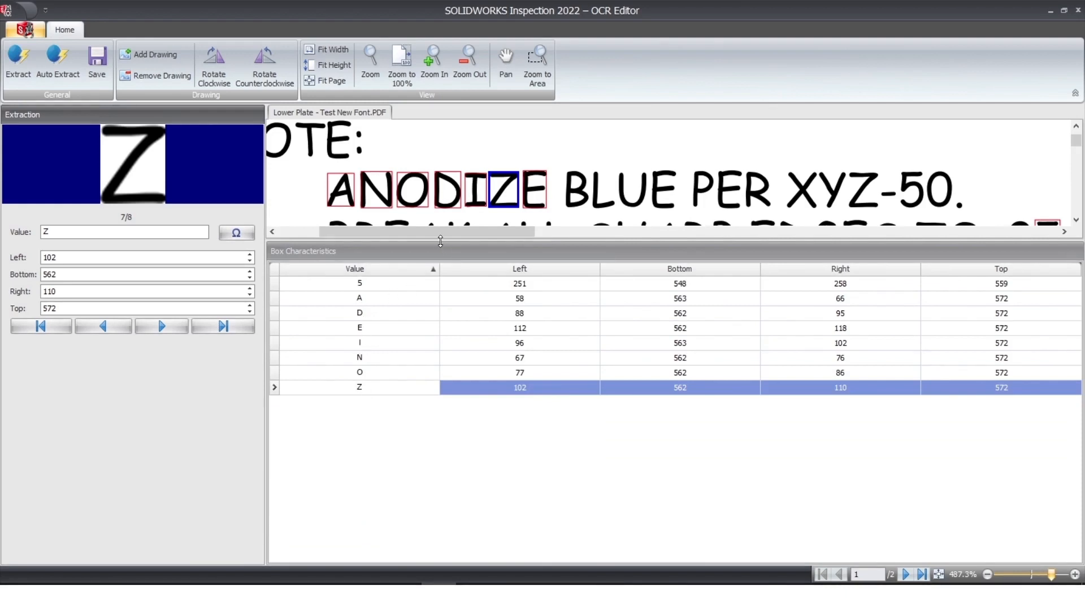
pyautogui.moveTo(442, 242)
pyautogui.mouseDown()
pyautogui.moveTo(409, 377)
pyautogui.moveTo(415, 422)
pyautogui.mouseUp()
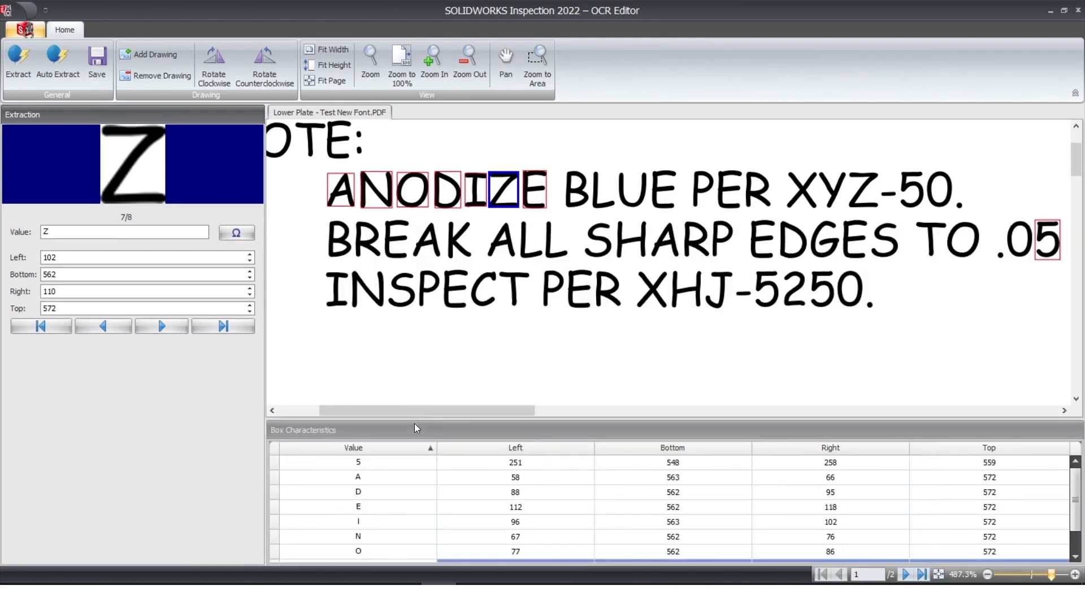
pyautogui.scroll(-5, 557, 290)
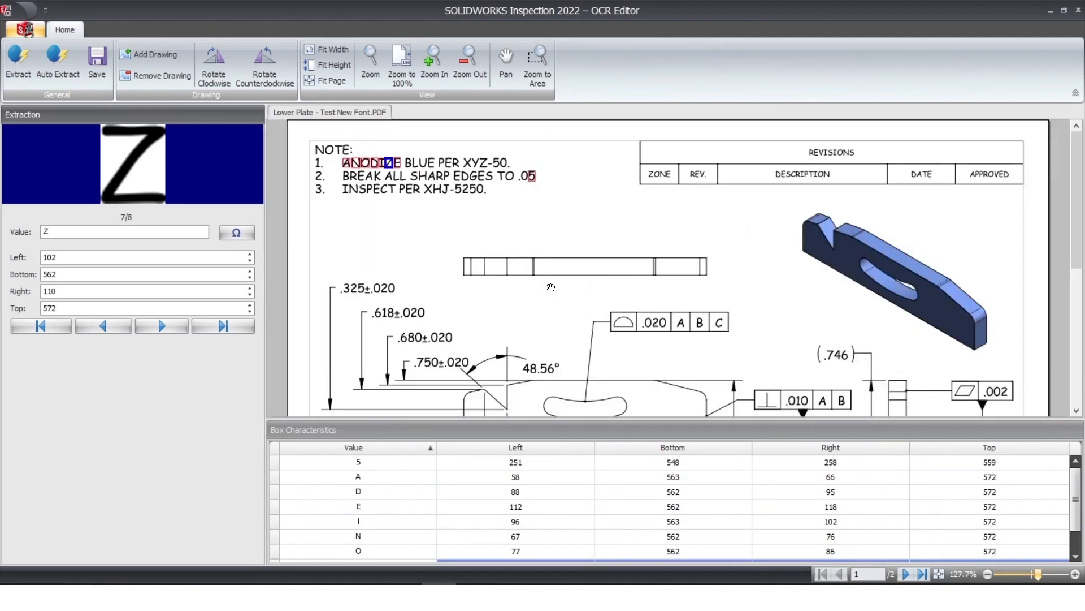
pyautogui.click(385, 449)
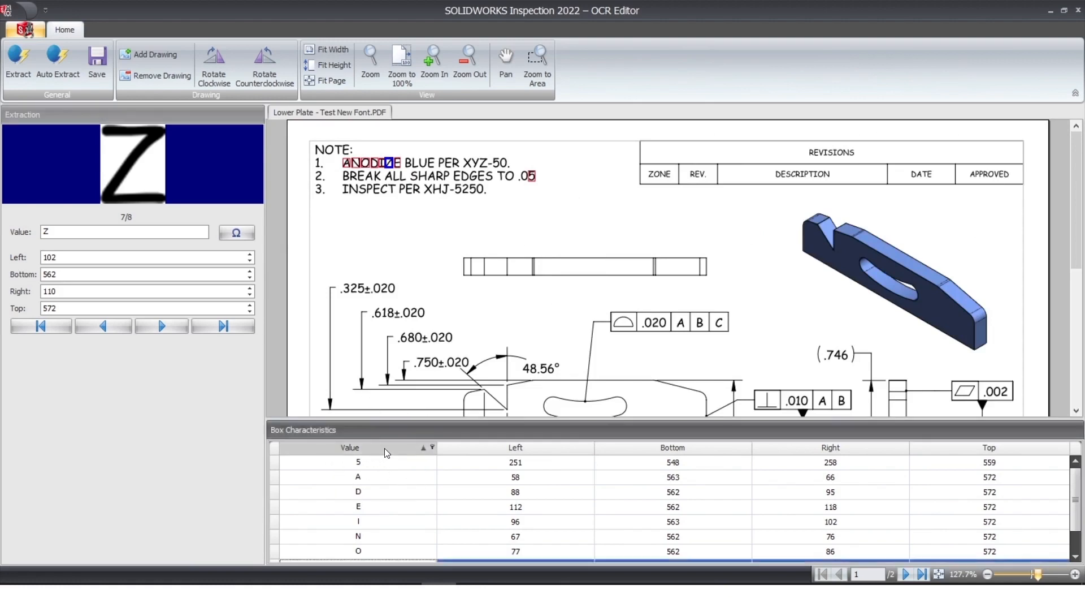
pyautogui.click(385, 449)
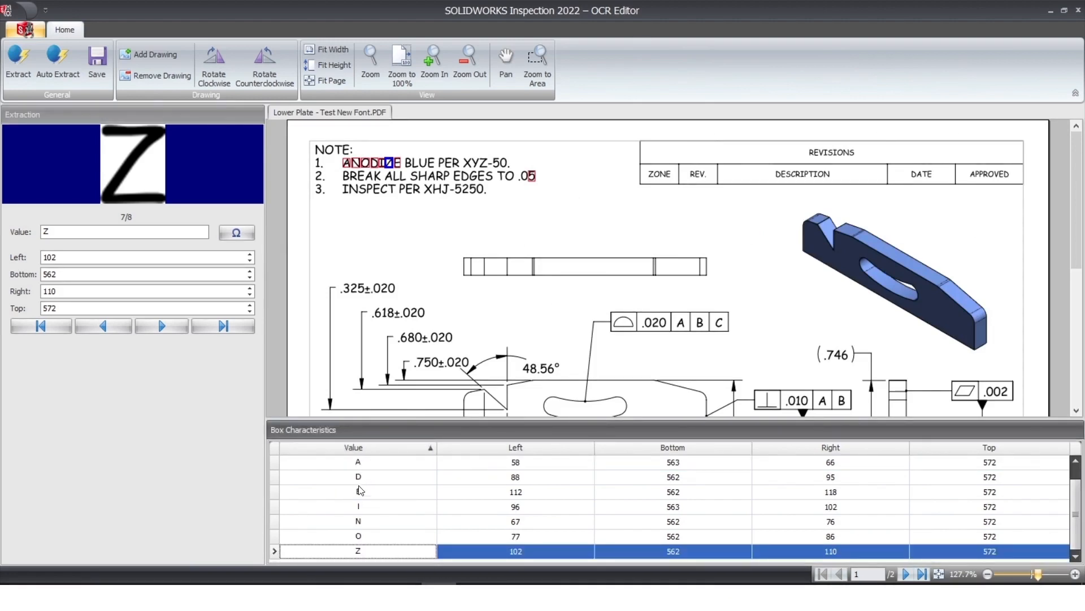
# Extract the perpendicularity symbol from the .010 A B feature control frame.
pyautogui.moveTo(1078, 176)
pyautogui.mouseDown()
pyautogui.moveTo(1078, 188)
pyautogui.moveTo(1078, 174)
pyautogui.mouseUp()
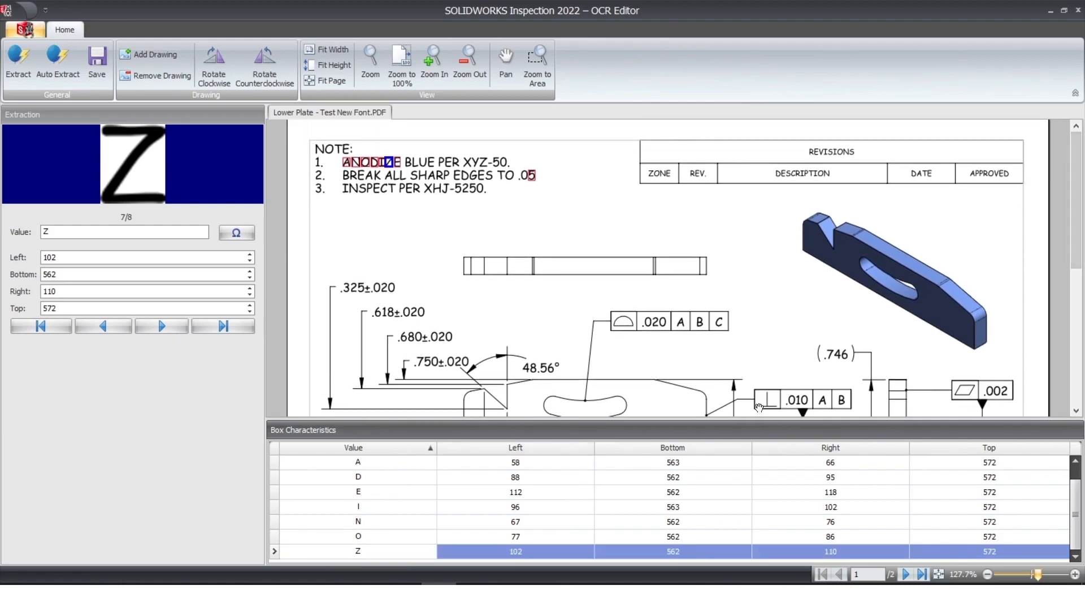
pyautogui.moveTo(1077, 196); pyautogui.dragTo(1077, 246)
pyautogui.scroll(5, 768, 298)
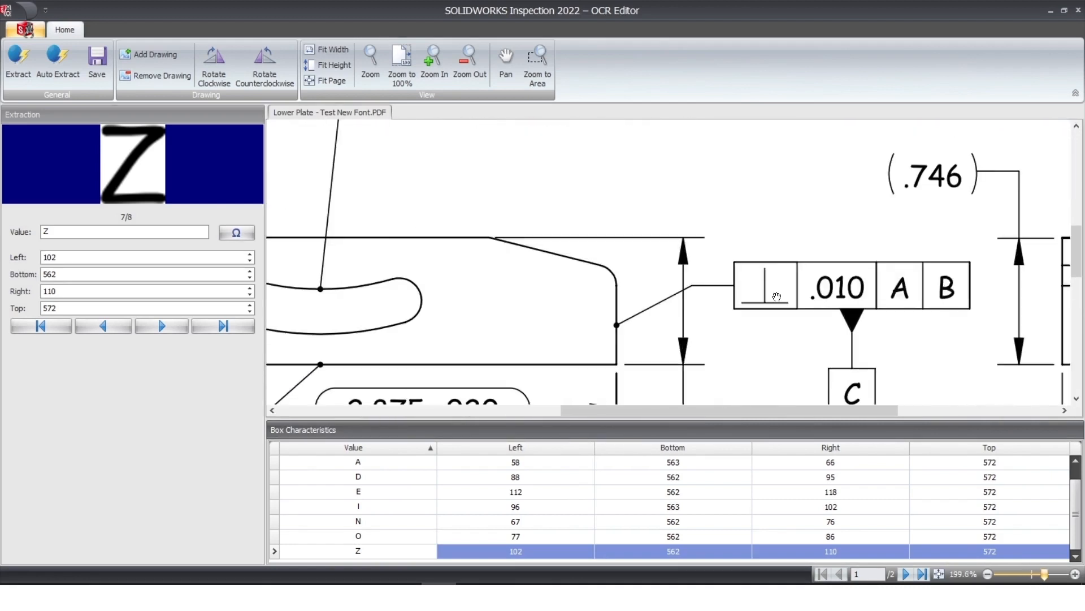
pyautogui.click(17, 62)
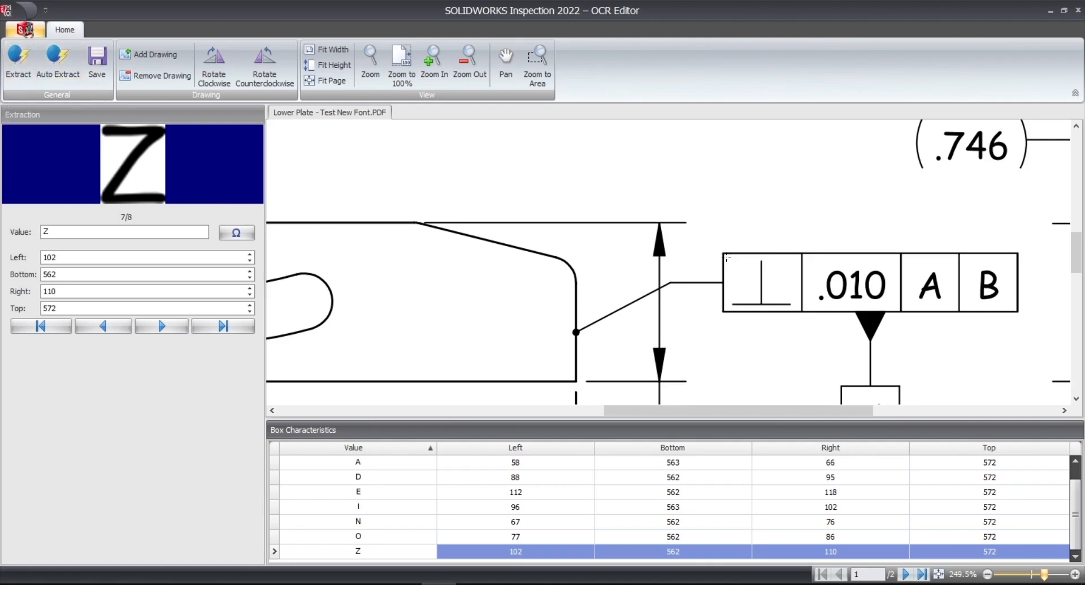
pyautogui.moveTo(727, 255); pyautogui.dragTo(799, 310)
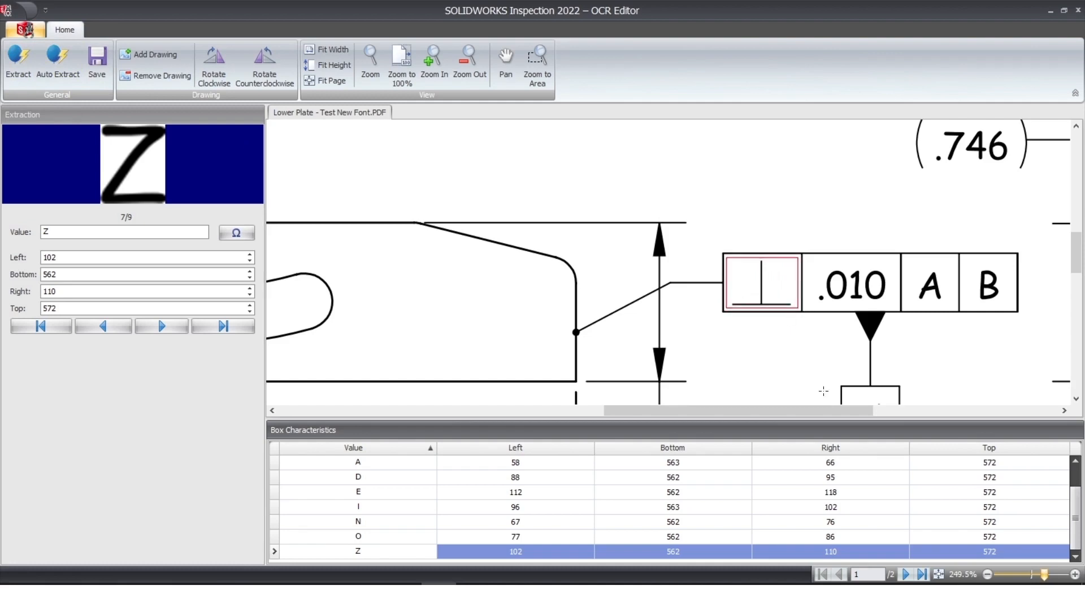
# Assign the perpendicularity symbol from the SOLIDWORKS GDT font as the value of the unrecognized box.
pyautogui.scroll(1, 1077, 497)
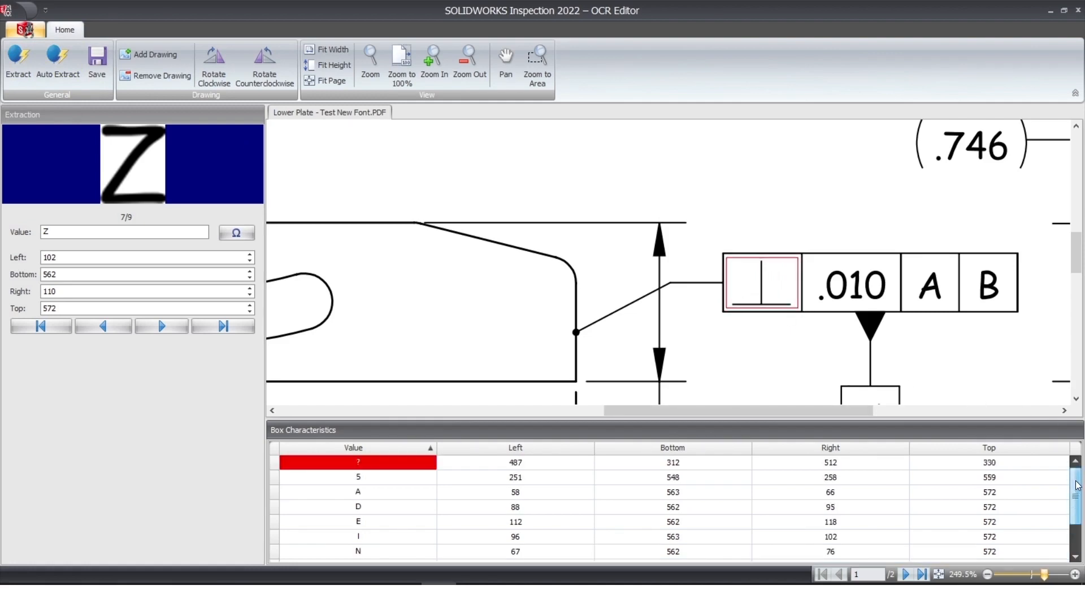
pyautogui.click(368, 467)
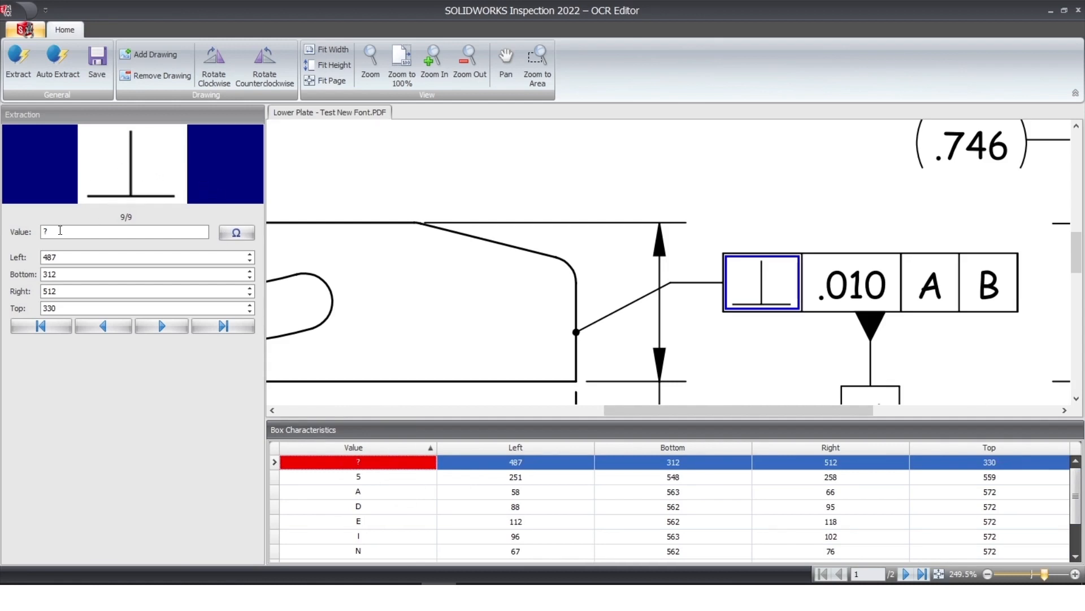
pyautogui.click(236, 233)
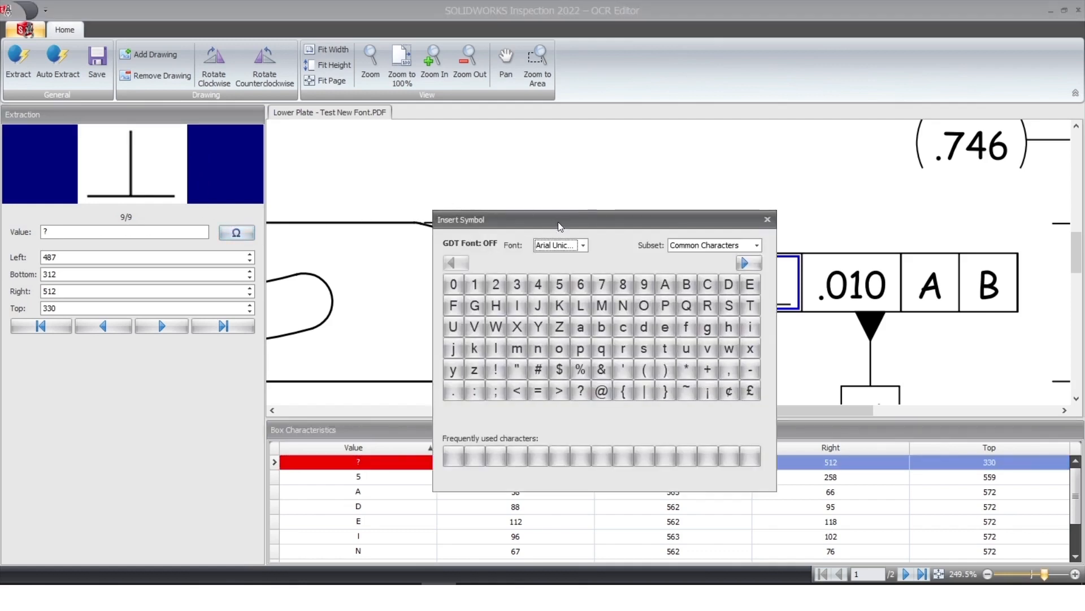
pyautogui.click(583, 244)
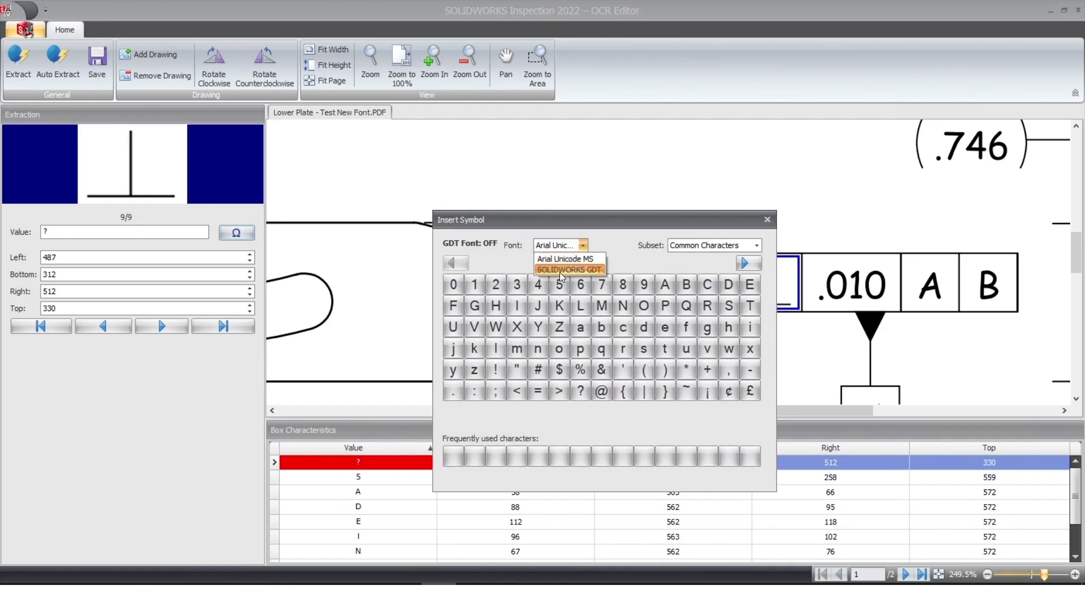
pyautogui.click(566, 270)
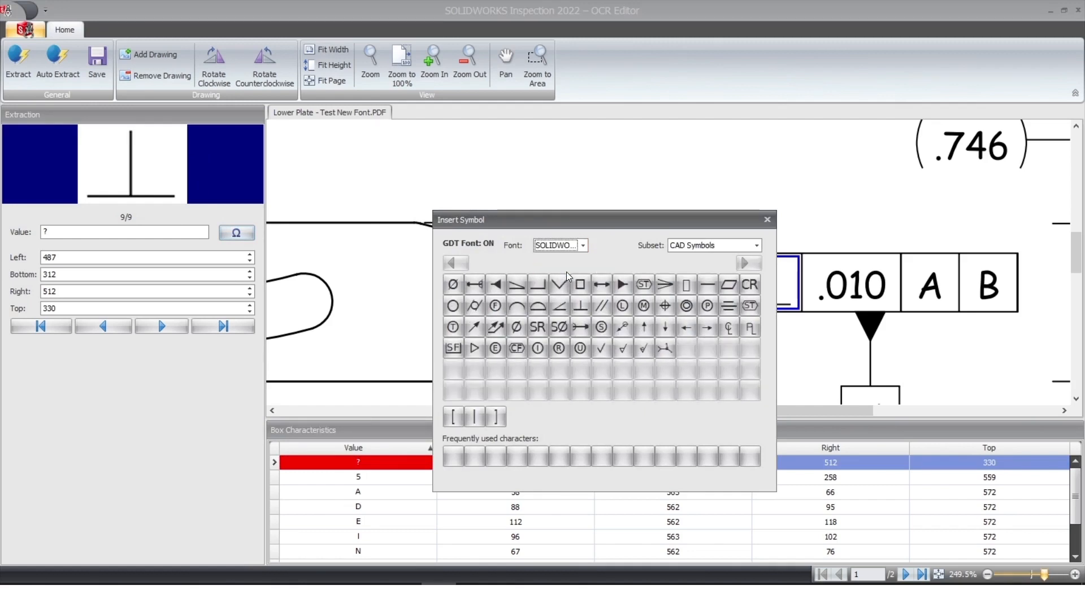
pyautogui.click(580, 306)
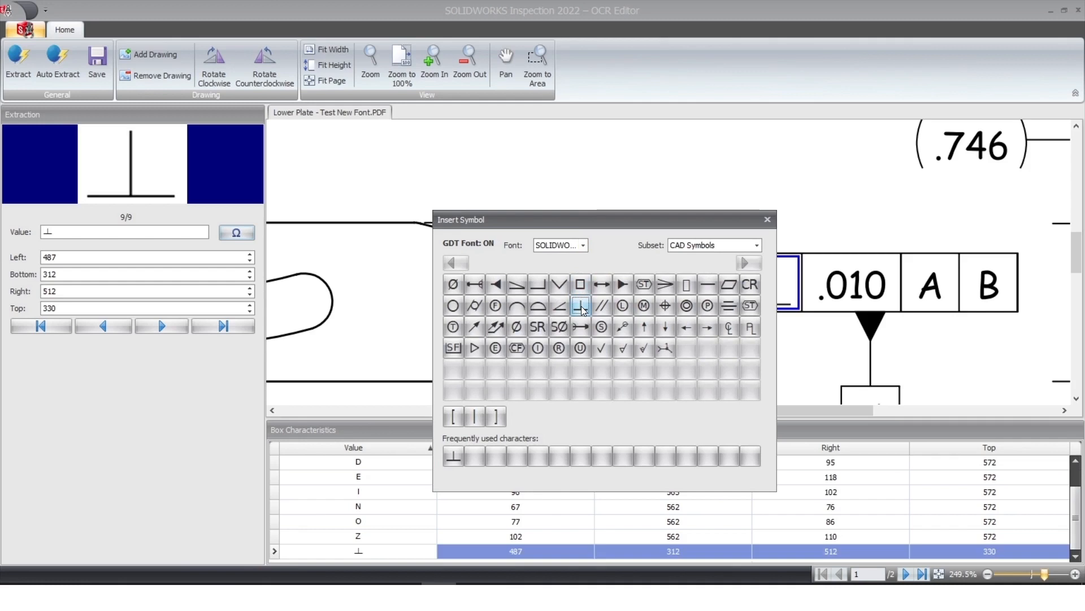
pyautogui.click(767, 220)
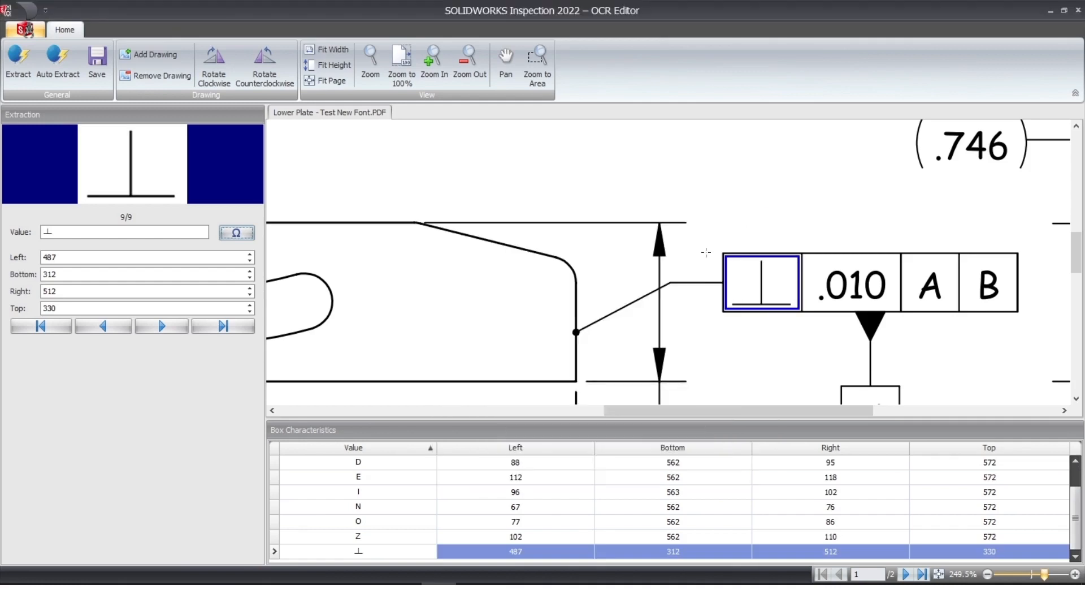
# Check the assigned perpendicularity value against the extracted image and its box on the drawing.
pyautogui.click(55, 232)
pyautogui.click(121, 164)
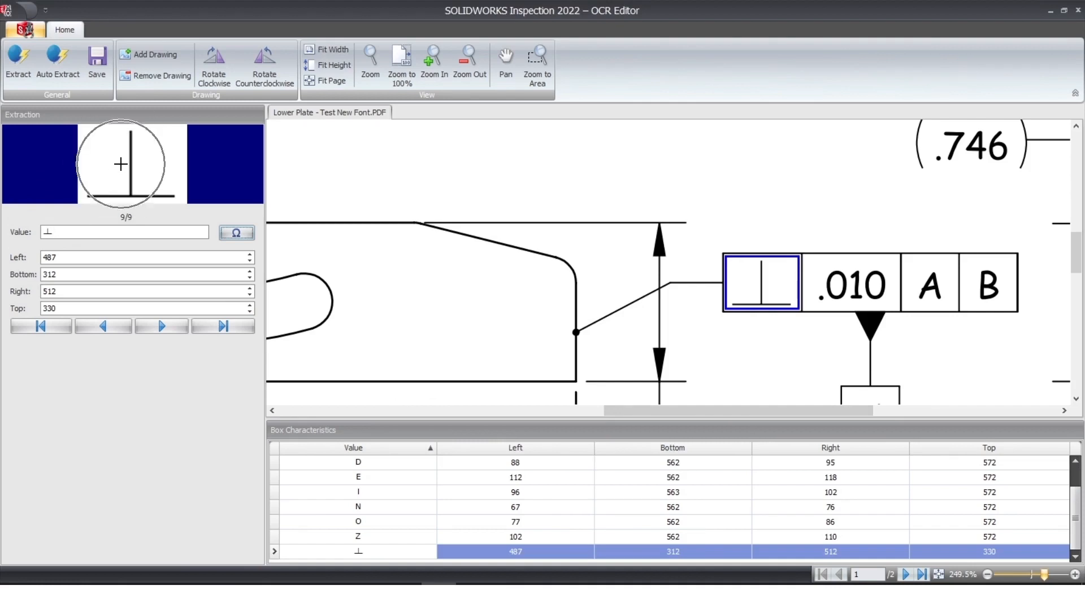
pyautogui.scroll(3, 715, 252)
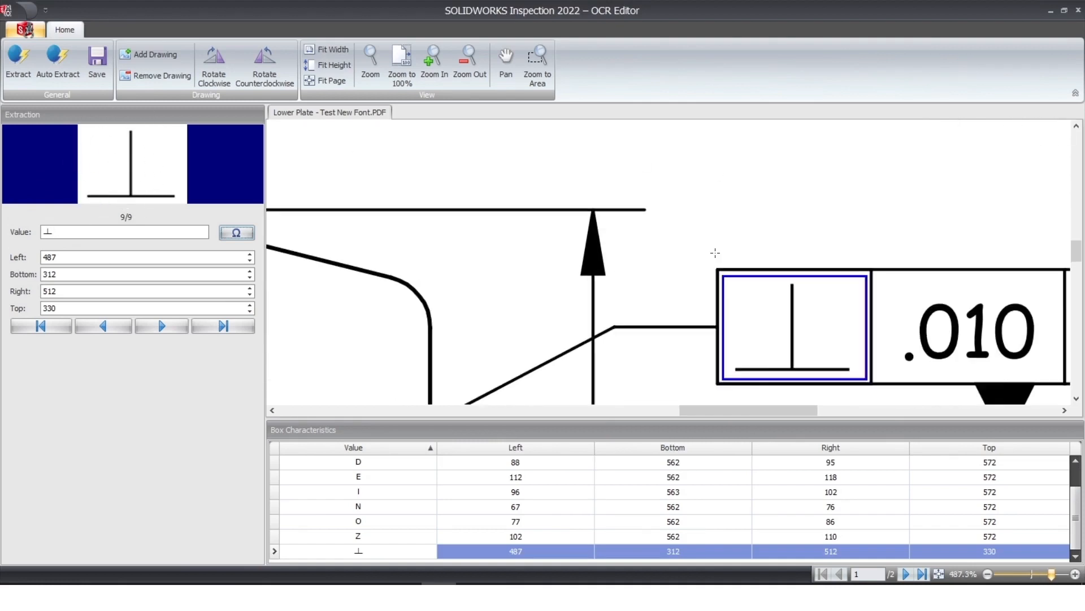
# Save the extracted characters as the dictionary file Sample Comic Sans in the TrainableOCR folder and close the OCR Editor.
pyautogui.scroll(-10, 715, 253)
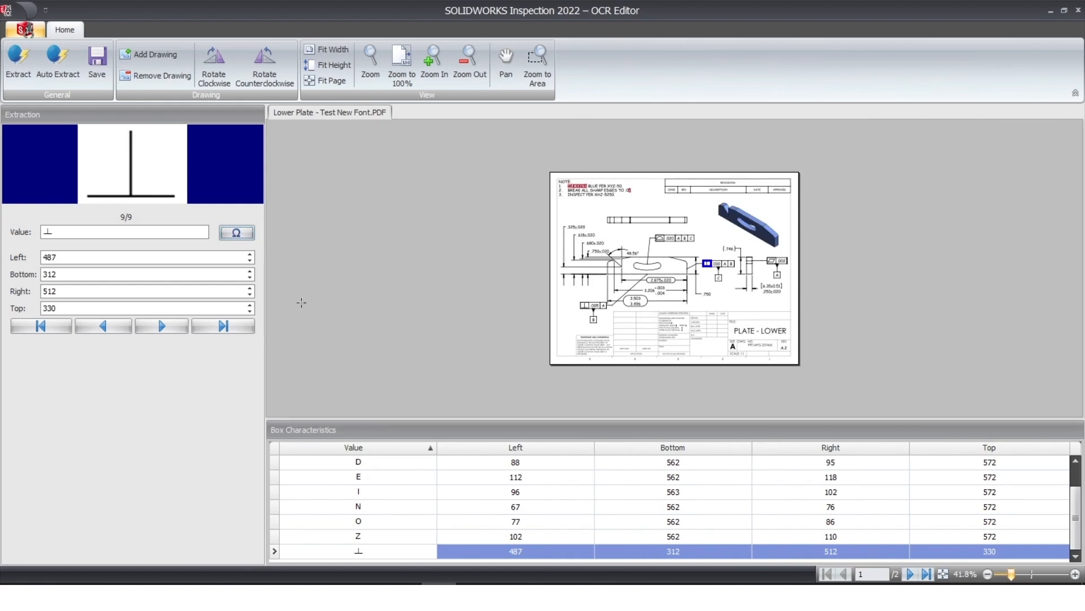
pyautogui.click(91, 63)
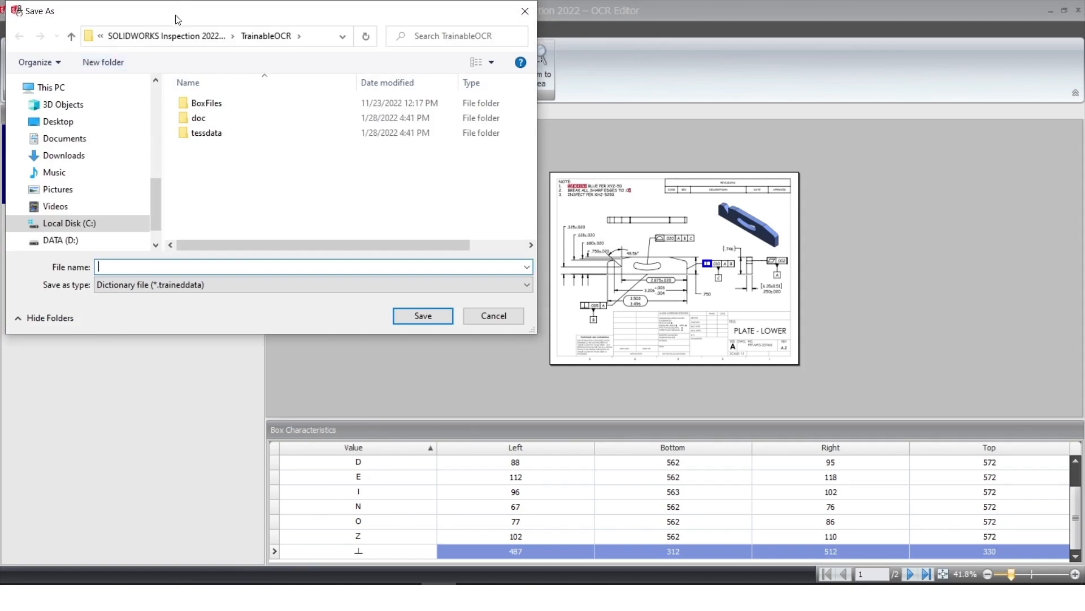
pyautogui.moveTo(188, 12); pyautogui.dragTo(253, 61)
pyautogui.moveTo(304, 92); pyautogui.dragTo(350, 127)
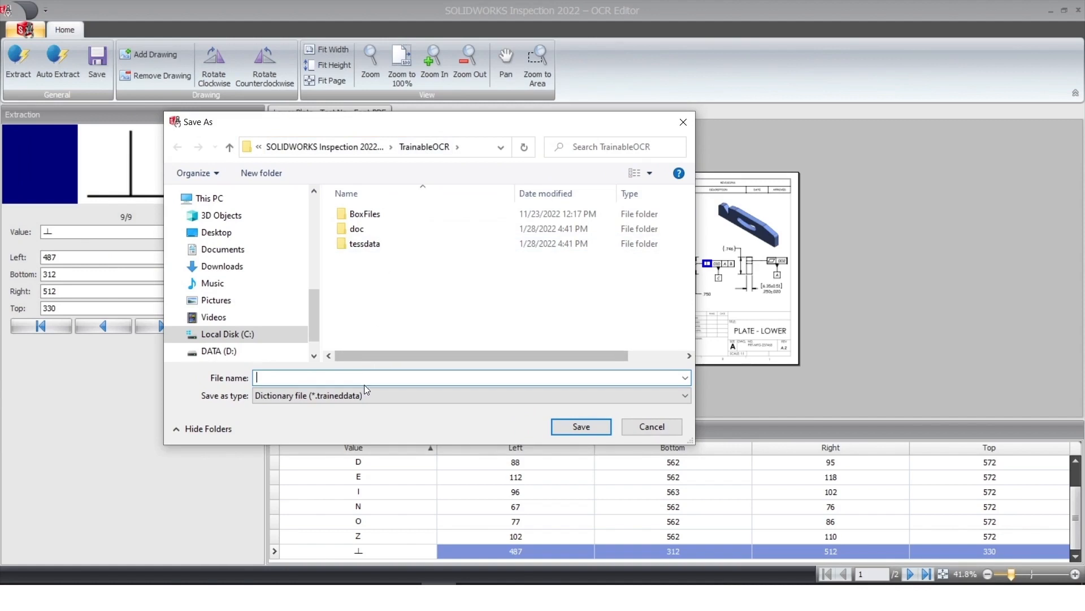
pyautogui.write('Sample Comic Sans')
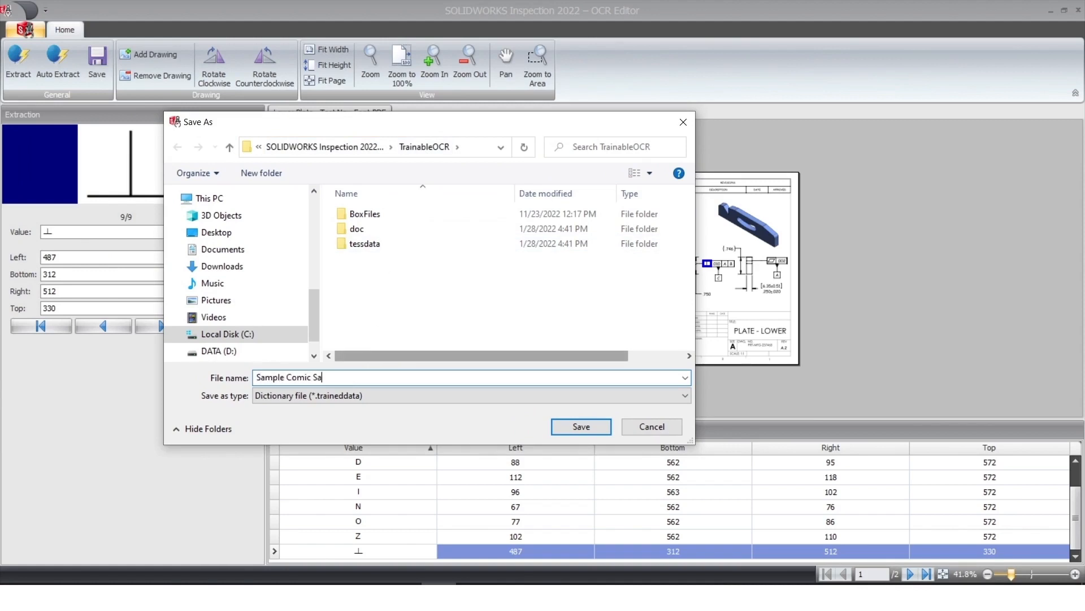
pyautogui.click(584, 427)
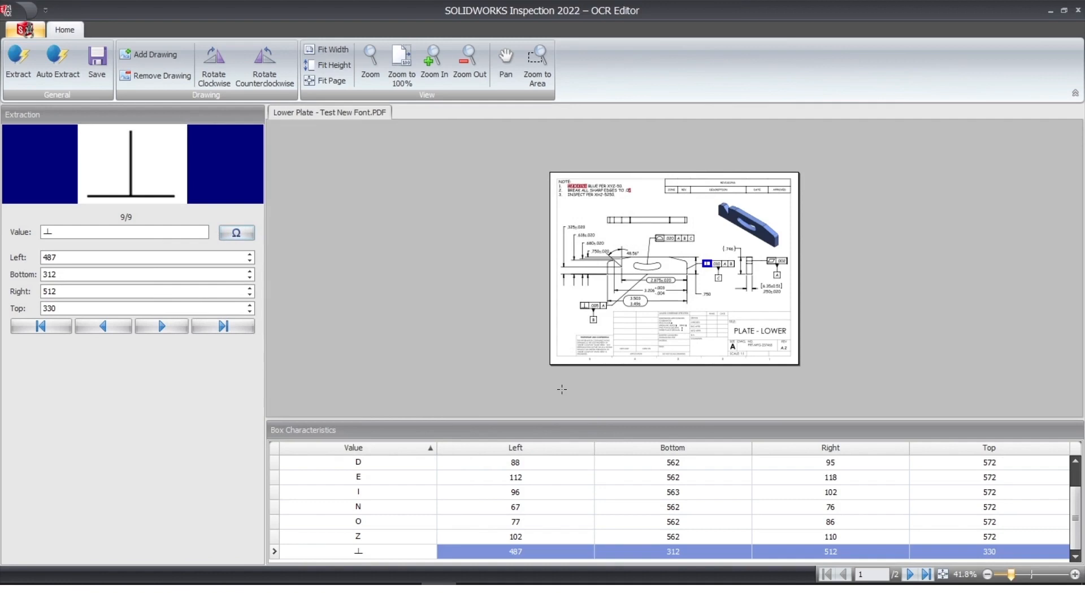
pyautogui.click(1078, 10)
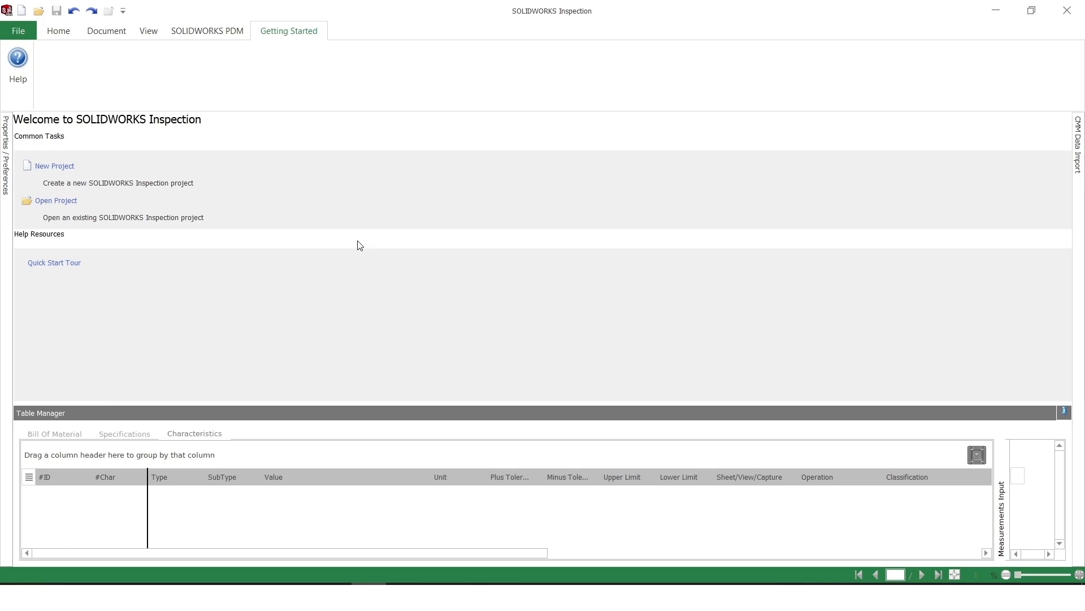
# Create a new project in SOLIDWORKS Inspection from the AS9102 (Inches) template with the drawing Lower Plate - Test New Font.PDF.
pyautogui.click(64, 167)
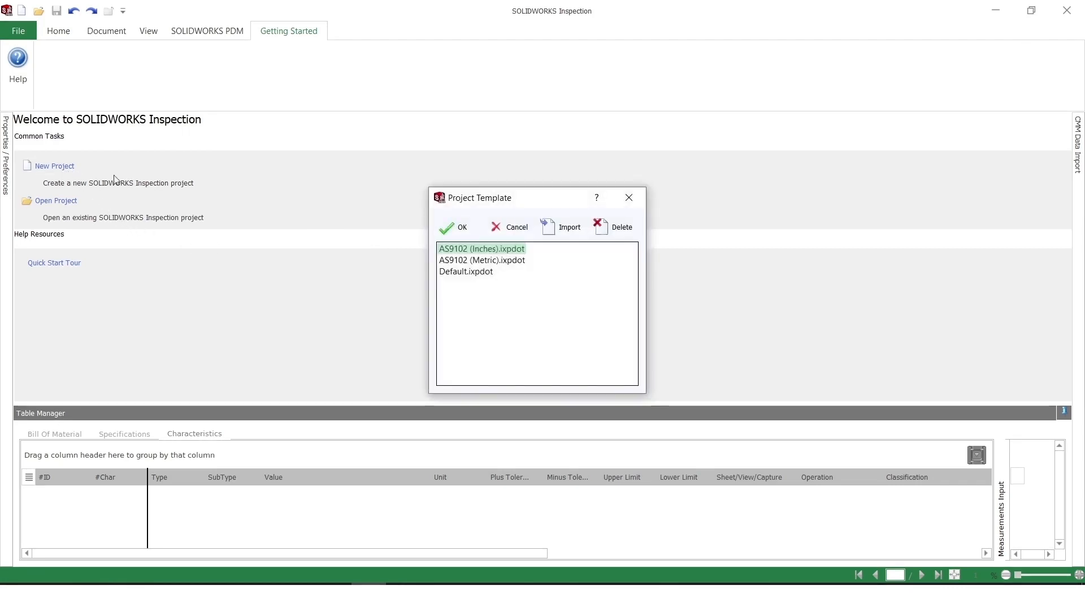
pyautogui.click(459, 227)
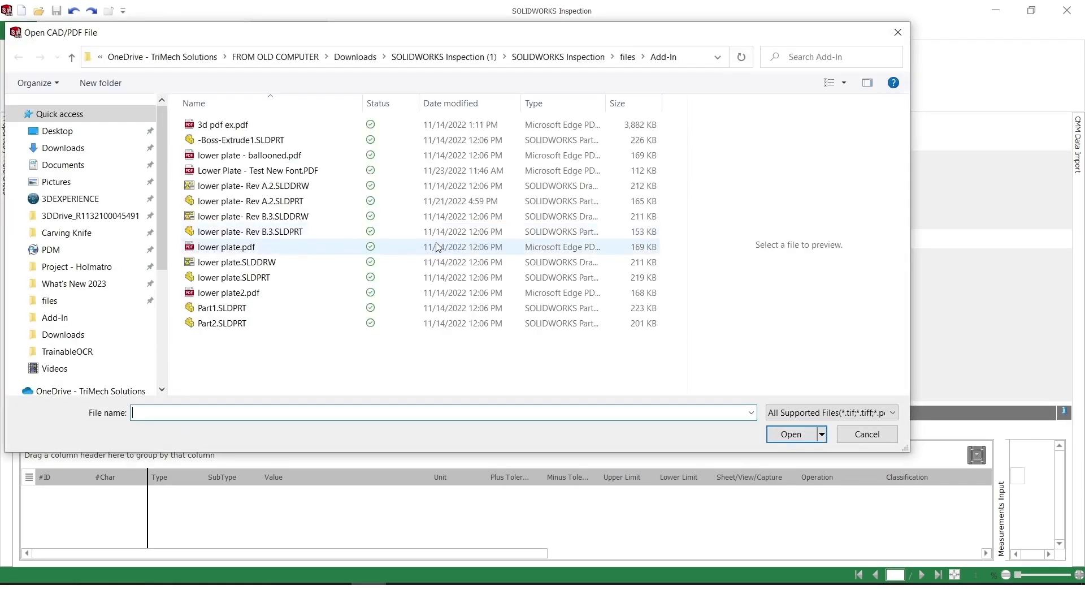
pyautogui.click(254, 171)
pyautogui.click(790, 432)
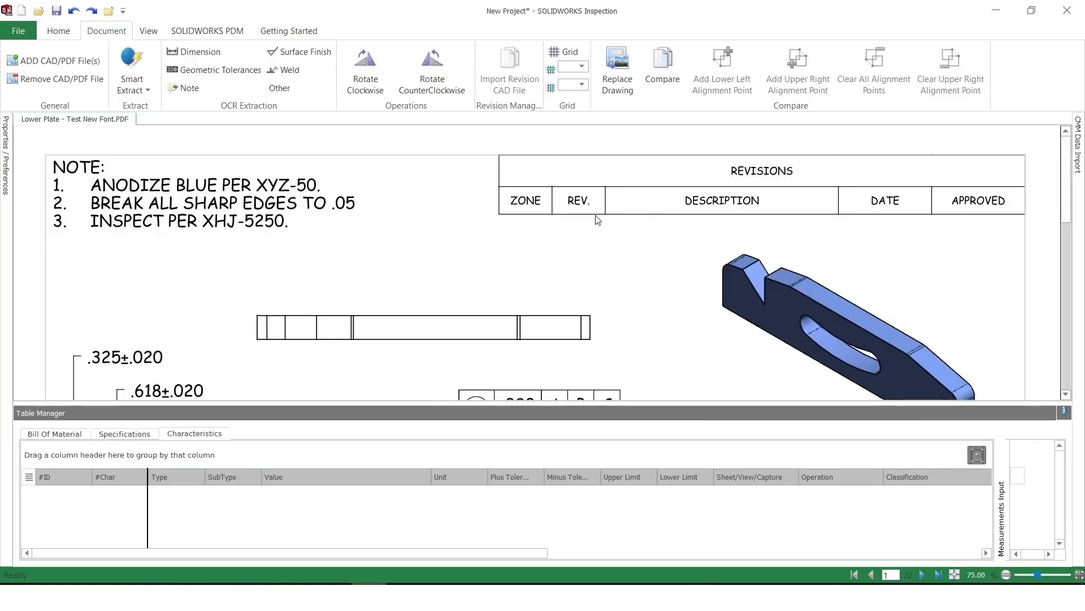
# Set the project's dimensions OCR dictionary to Custom and add Sample Comic Sans.traineddata to it.
pyautogui.click(56, 31)
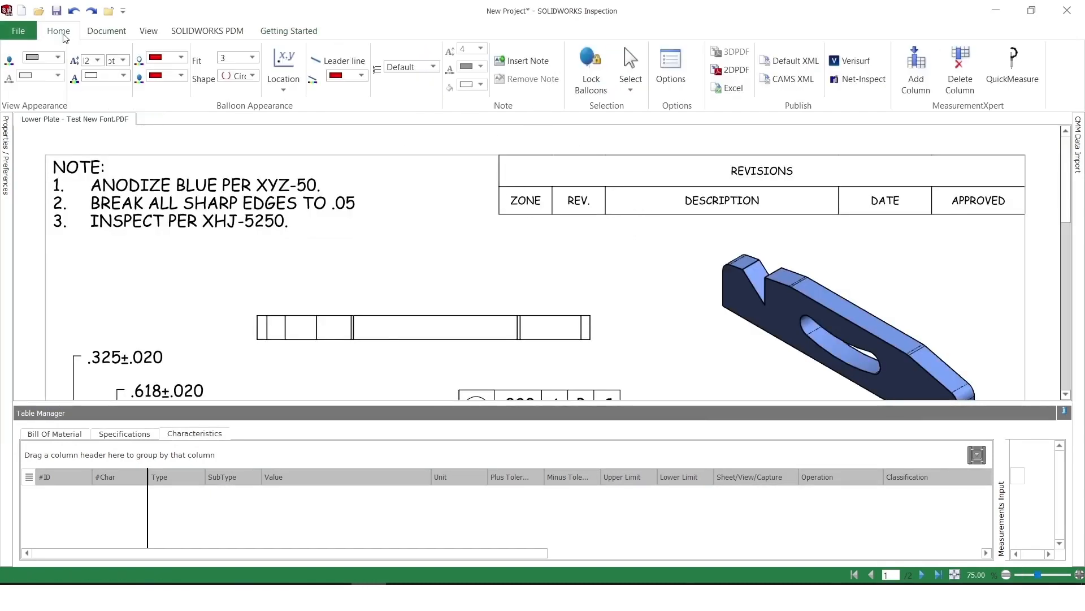
pyautogui.click(671, 53)
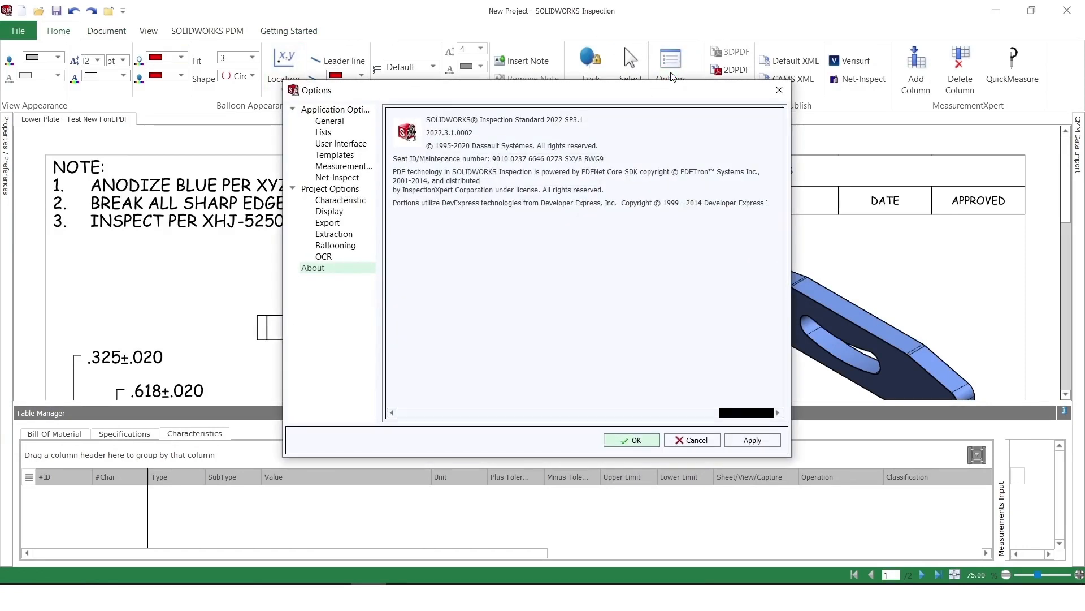
pyautogui.click(328, 257)
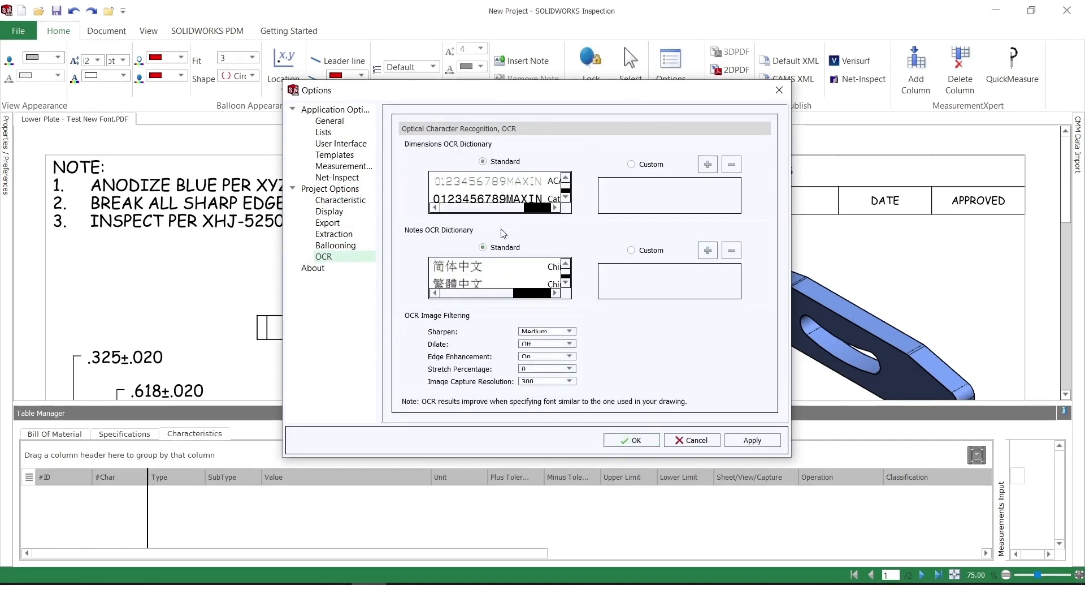
pyautogui.click(631, 165)
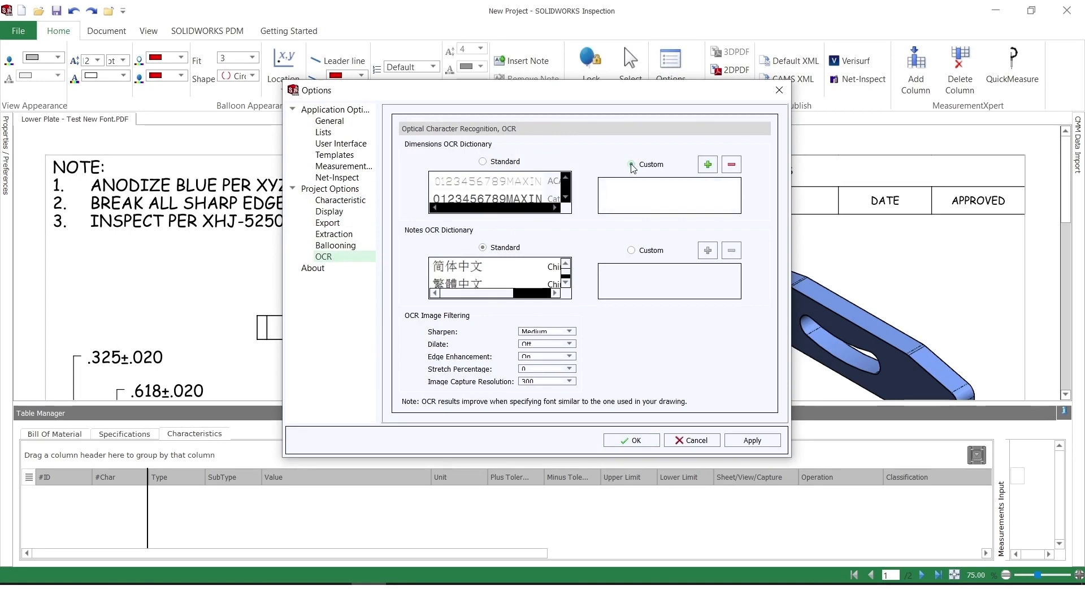
pyautogui.click(706, 166)
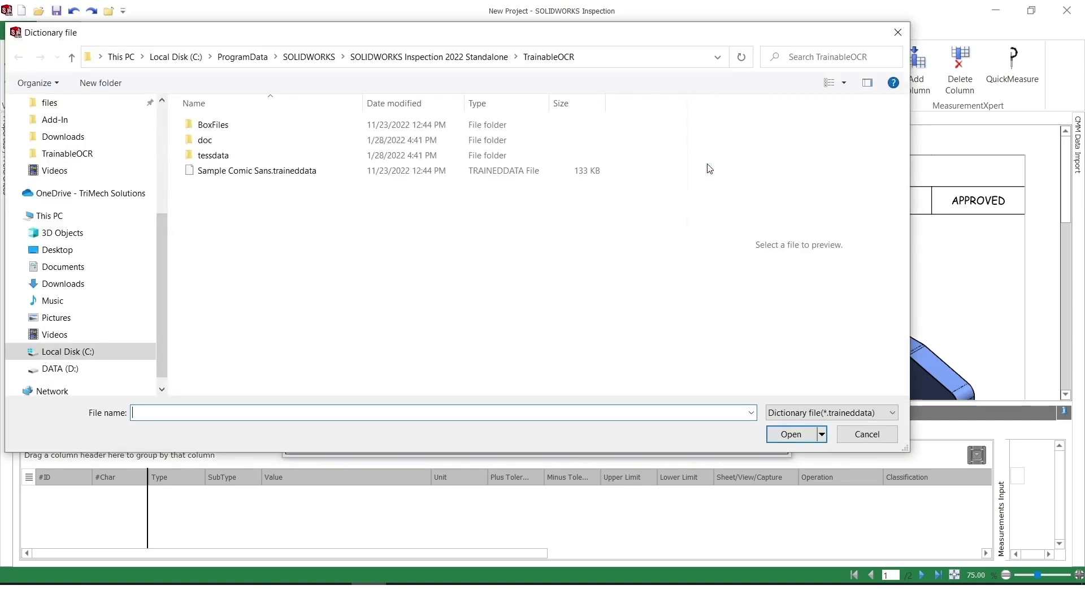
pyautogui.click(220, 173)
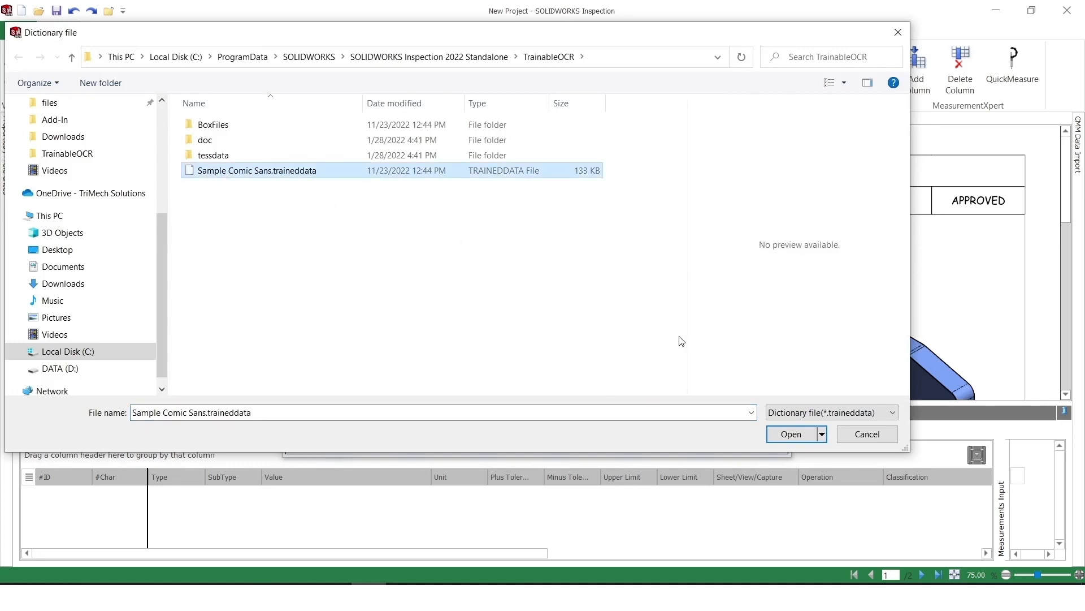
pyautogui.click(791, 434)
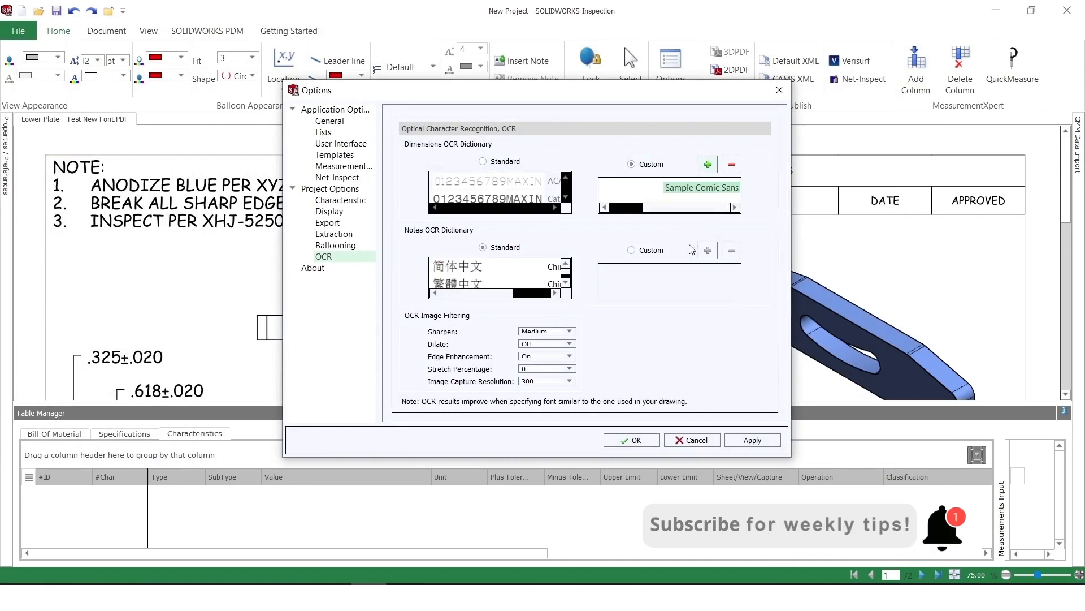
# Set the notes OCR dictionary to Custom with Sample Comic Sans.traineddata and apply the OCR options.
pyautogui.click(649, 251)
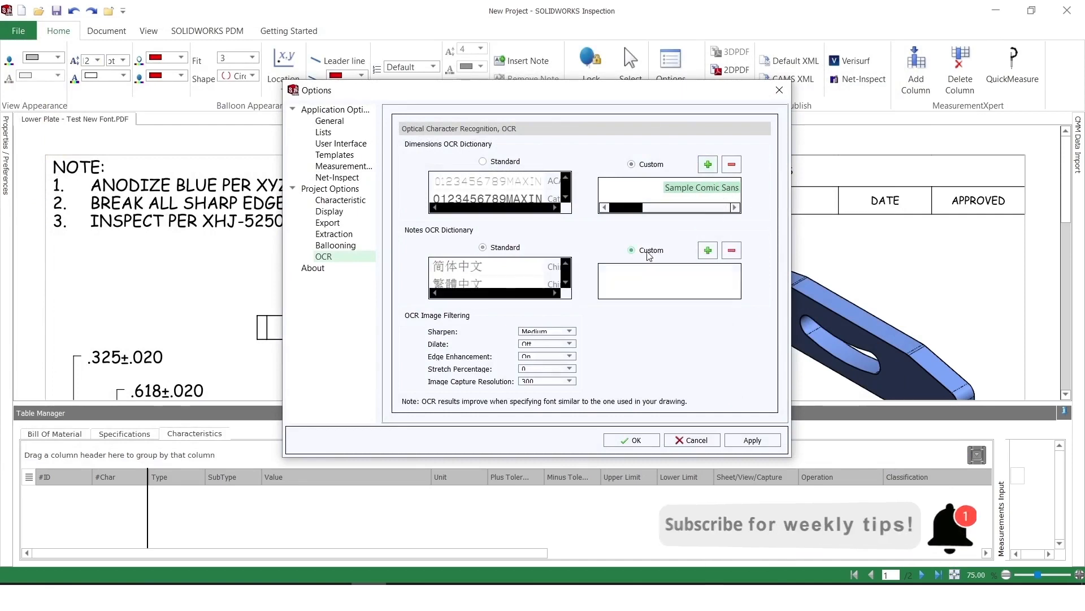
pyautogui.click(708, 250)
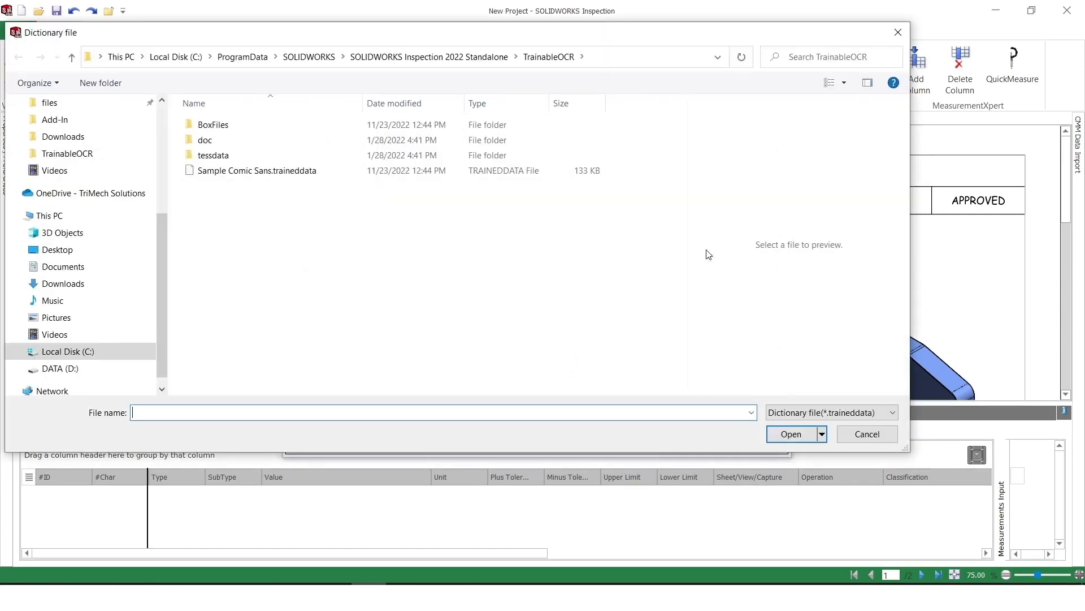
pyautogui.click(317, 171)
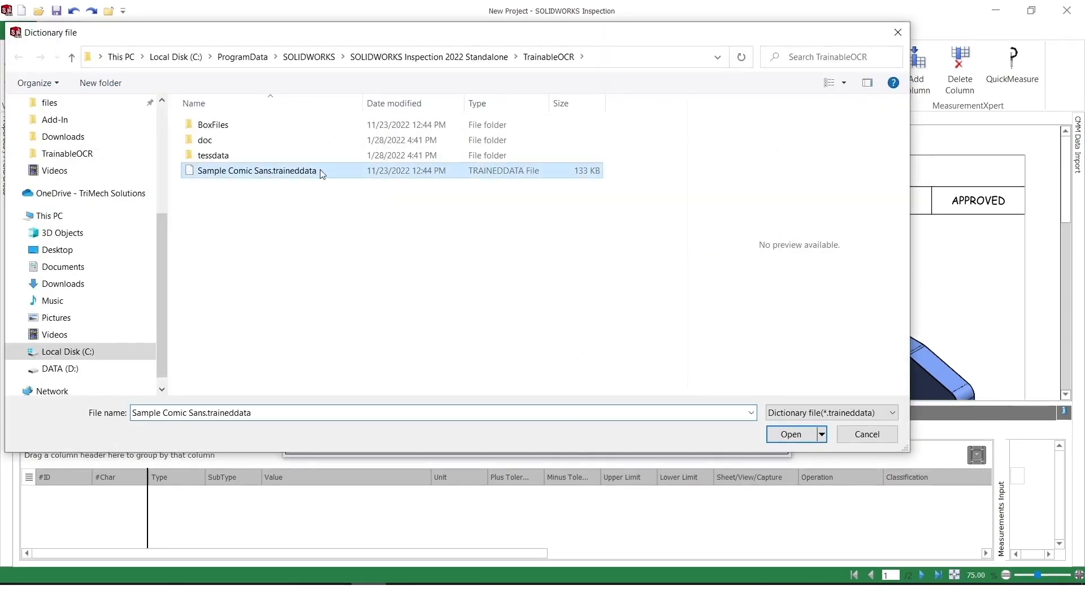
pyautogui.click(794, 434)
pyautogui.click(751, 440)
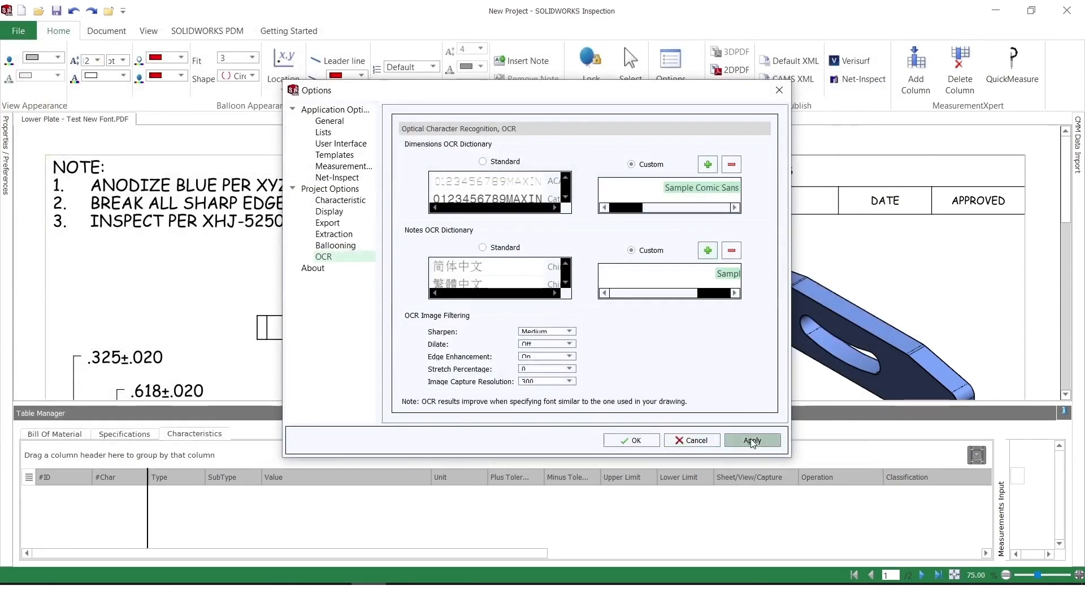
pyautogui.click(632, 439)
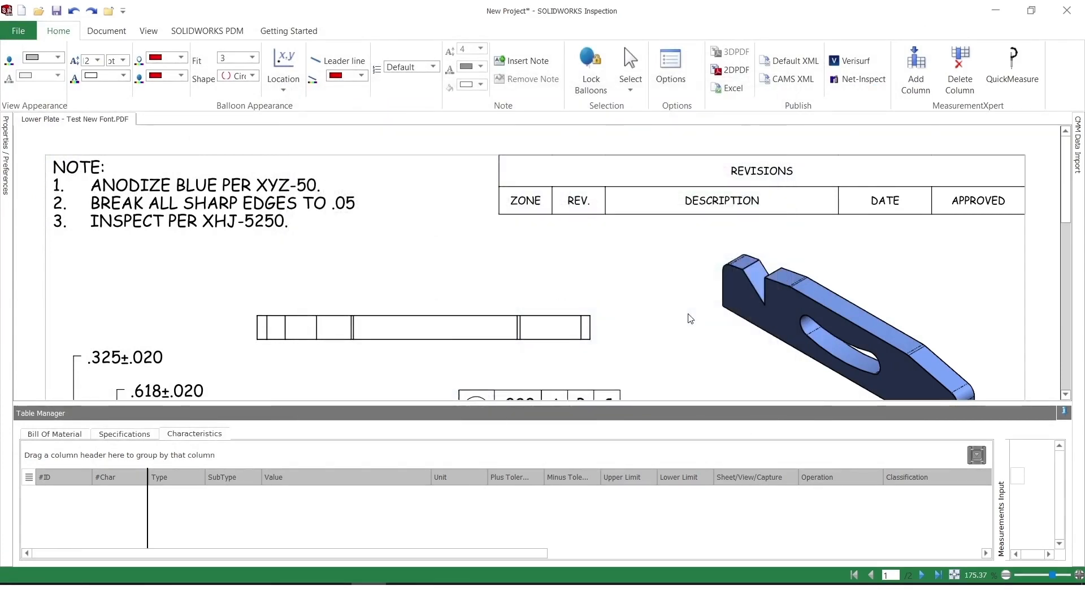